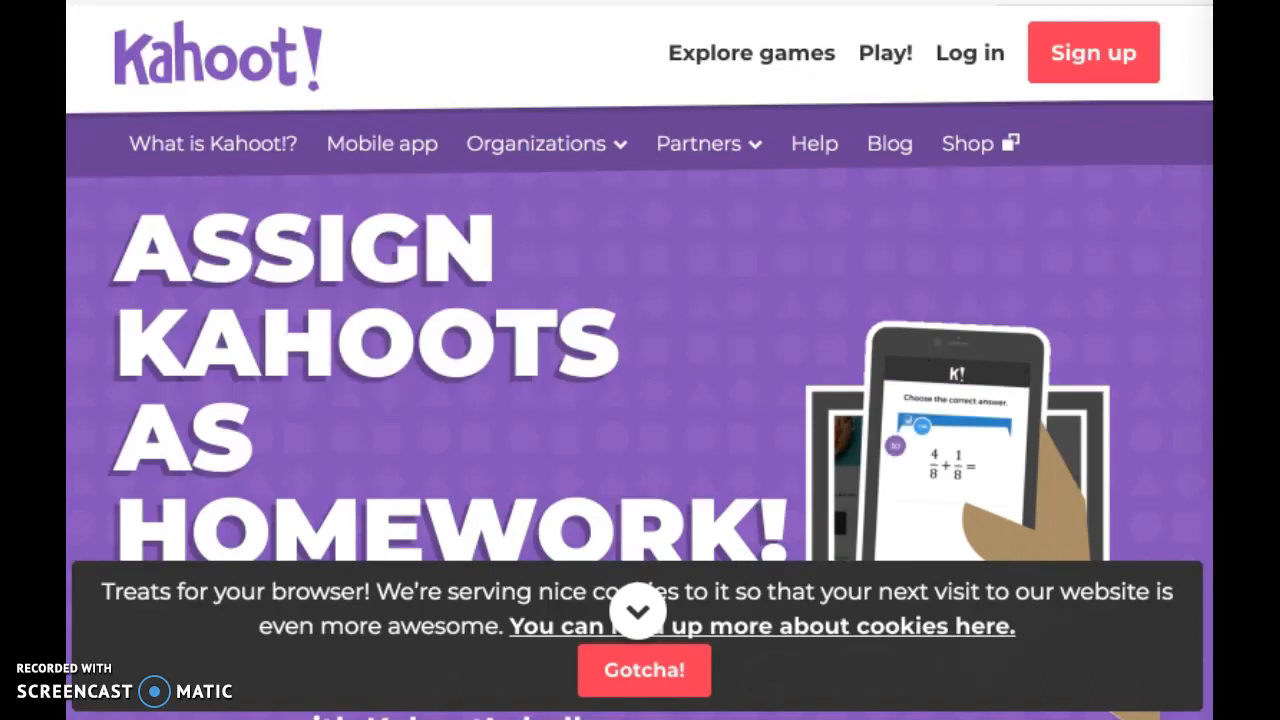
- Sign up for Kahoot! as a student with Google, using the first listed account
left_click(1112, 57)
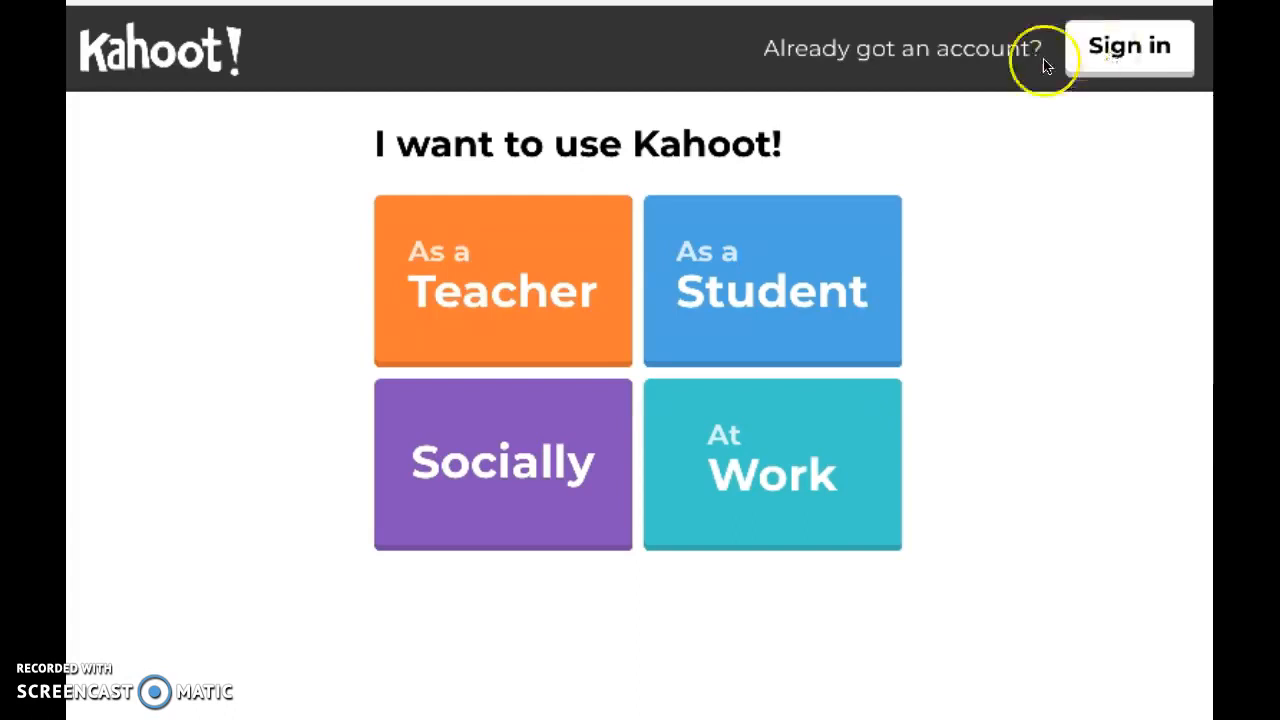
left_click(840, 297)
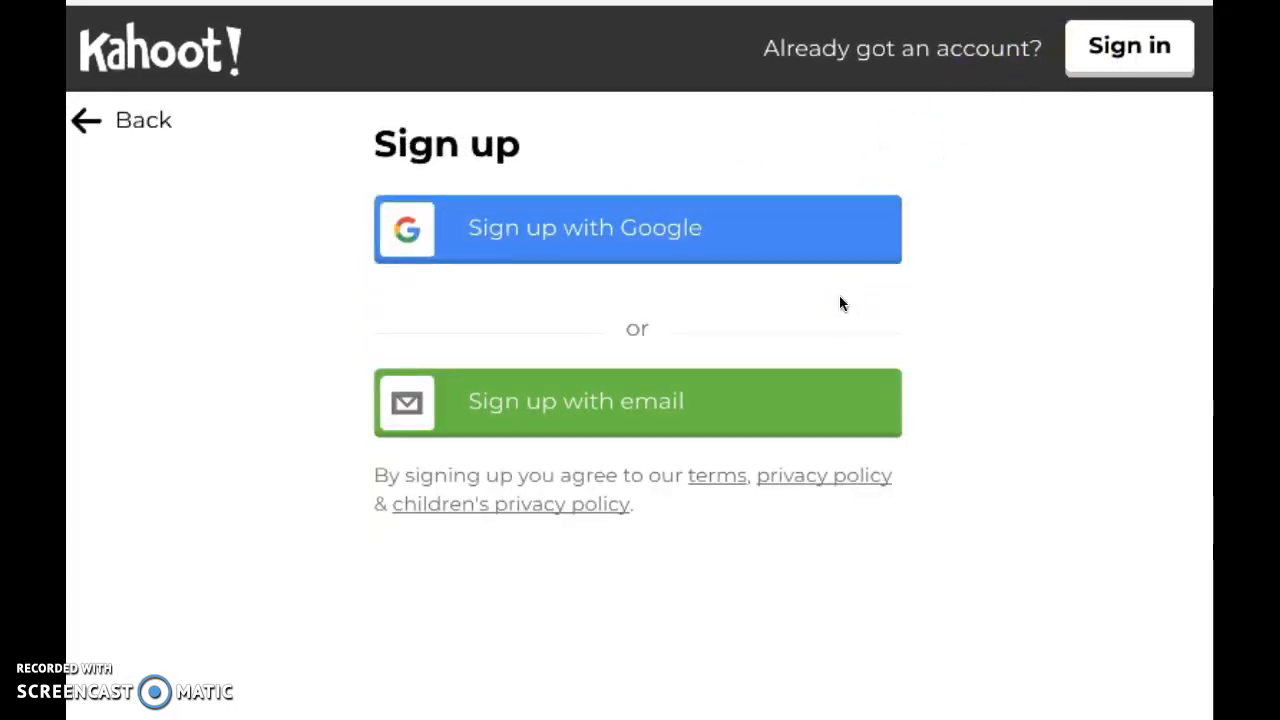
left_click(826, 240)
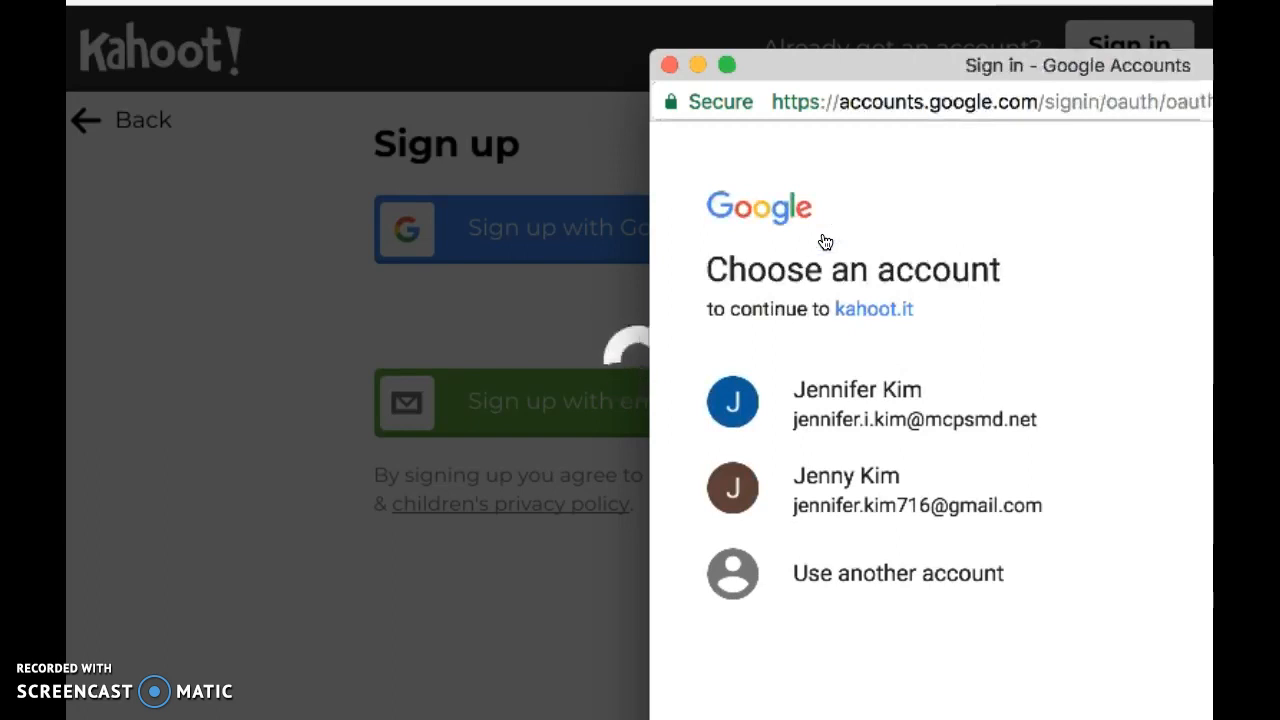
left_click(893, 417)
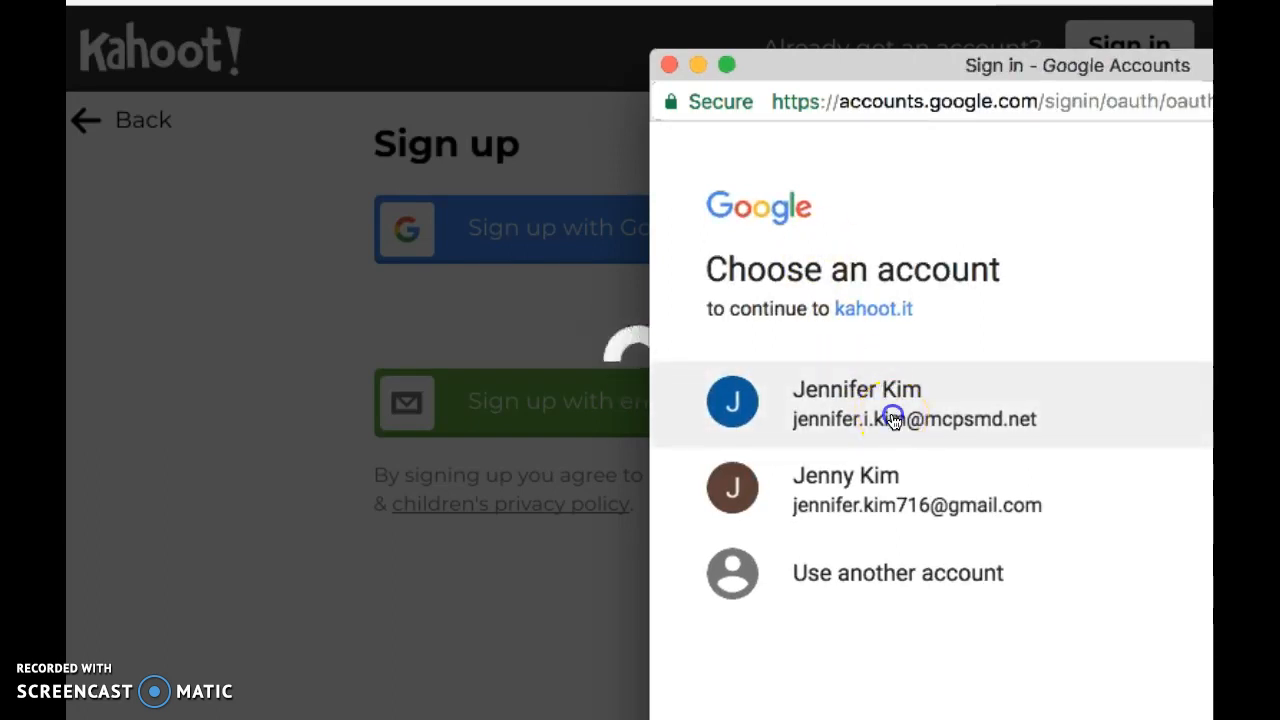
- Examine the dashboard's new kahoot types, account stats, recent results and community links
scroll(713, 443, "down", 4)
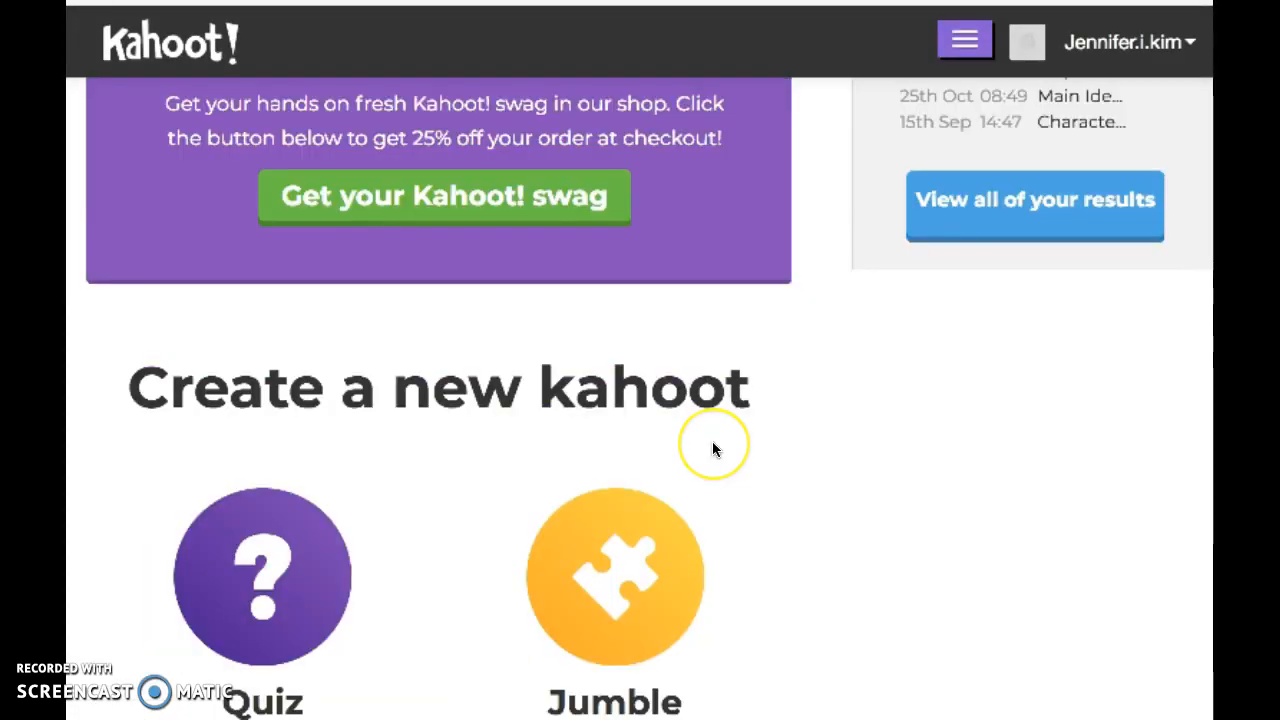
scroll(713, 443, "down", 2)
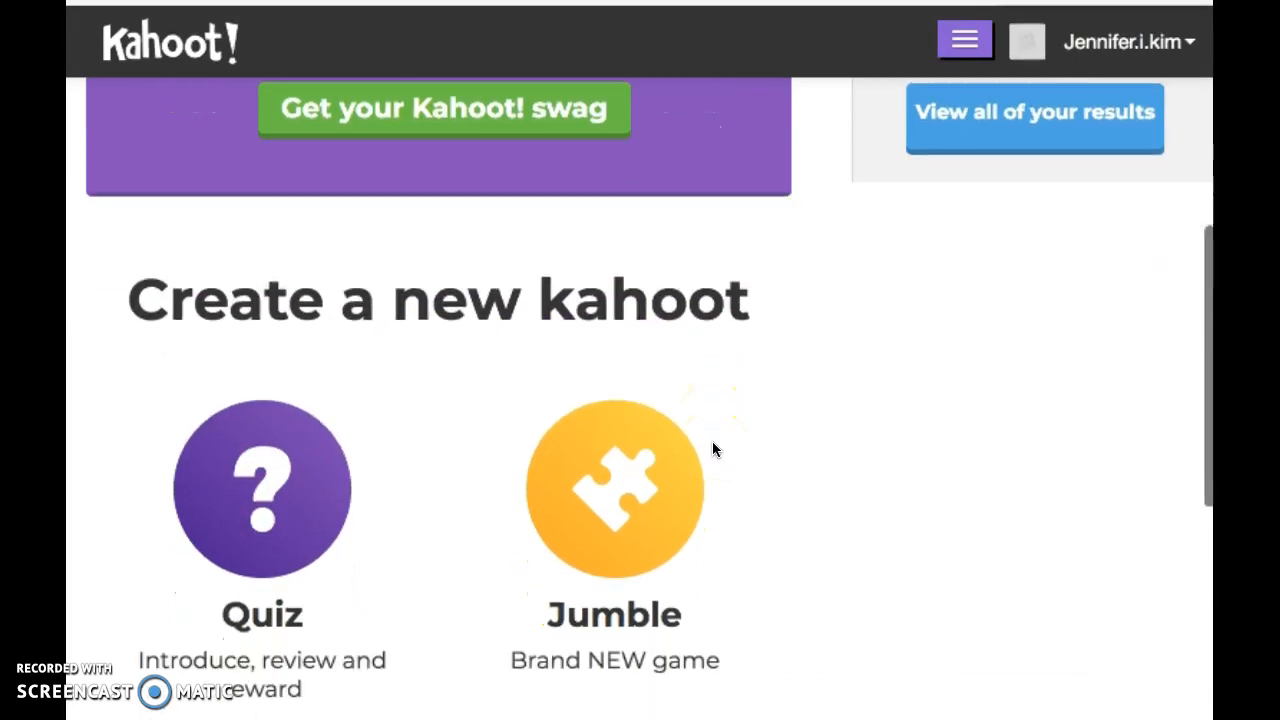
scroll(713, 449, "down", 1)
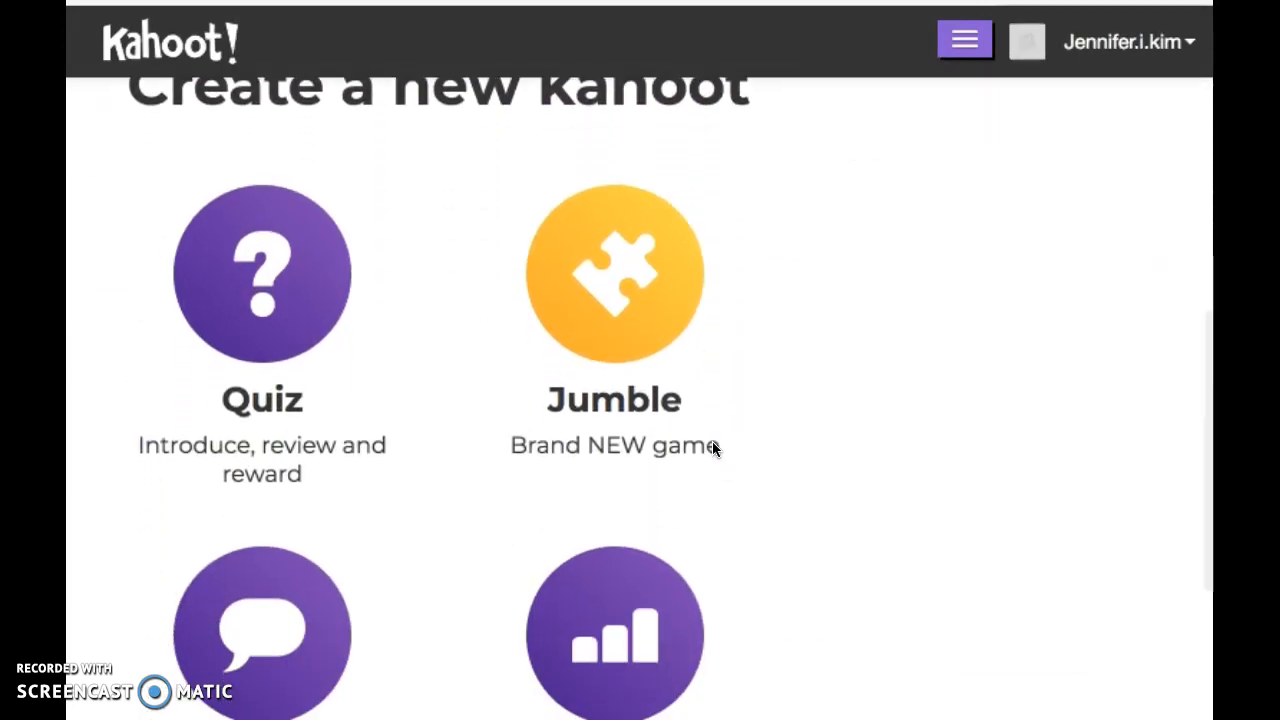
scroll(713, 449, "down", 1)
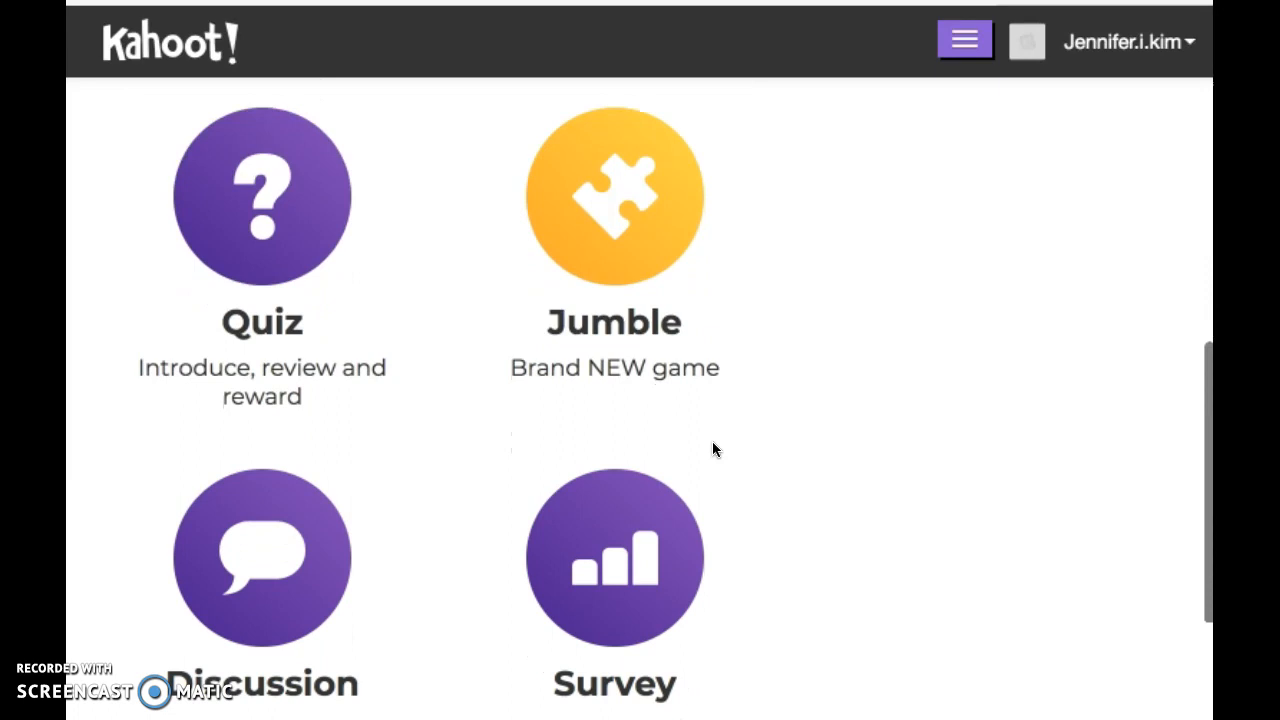
scroll(713, 449, "down", 1)
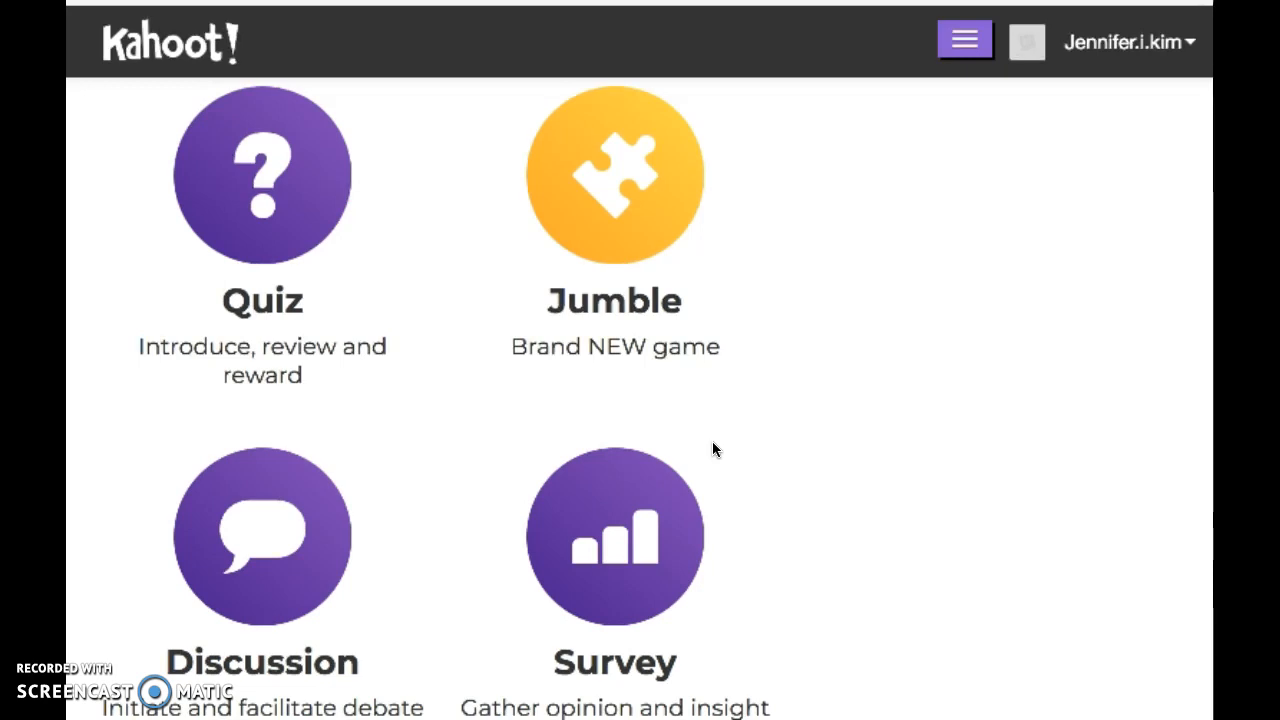
scroll(714, 448, "up", 7)
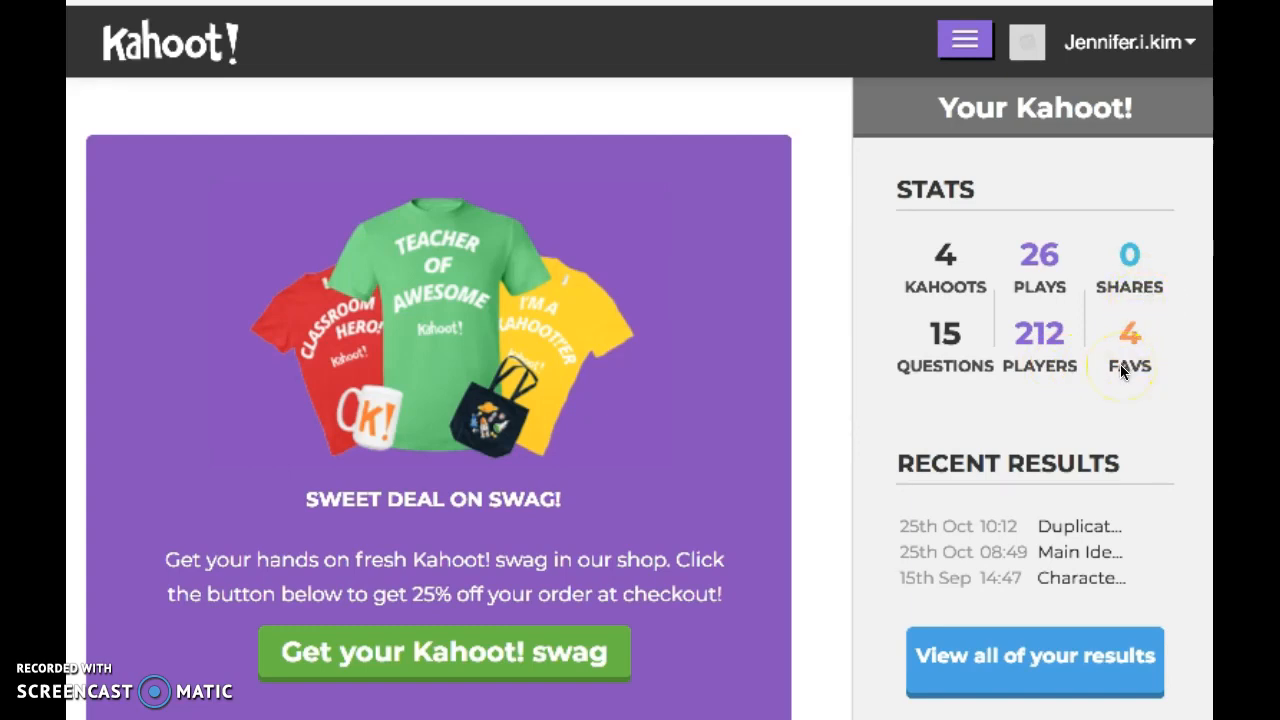
scroll(1120, 364, "down", 7)
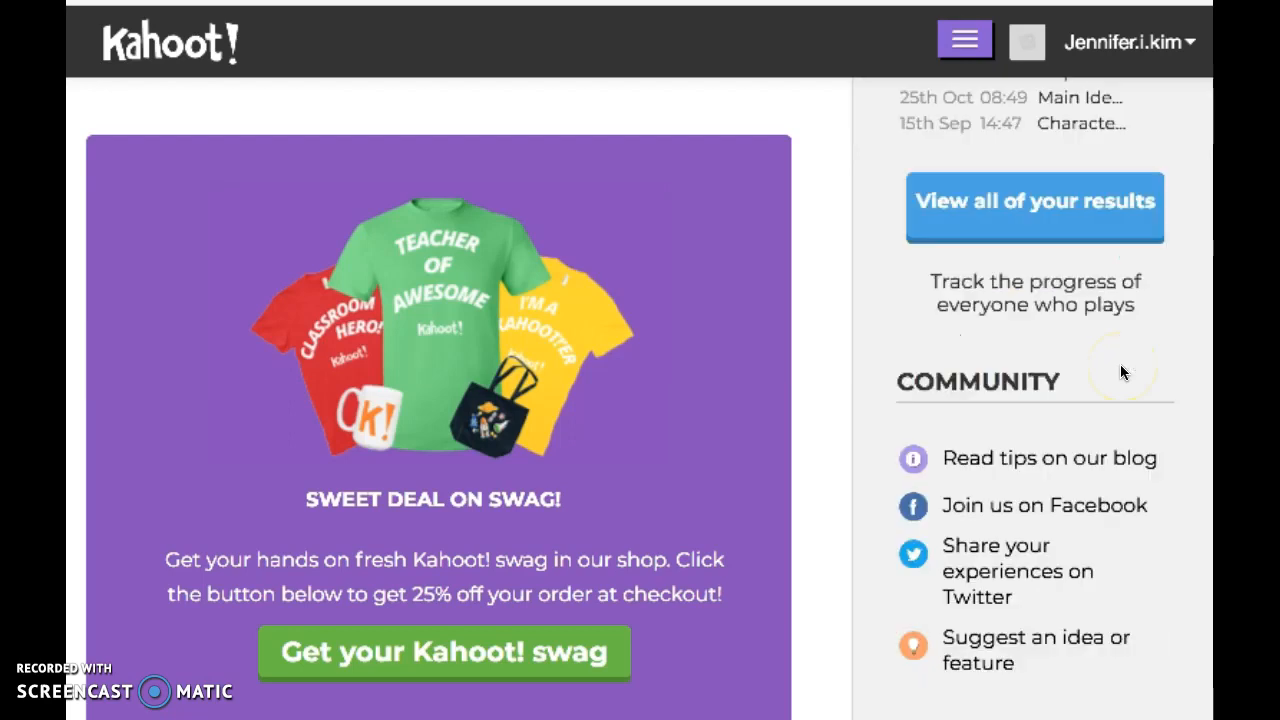
scroll(1157, 340, "up", 3)
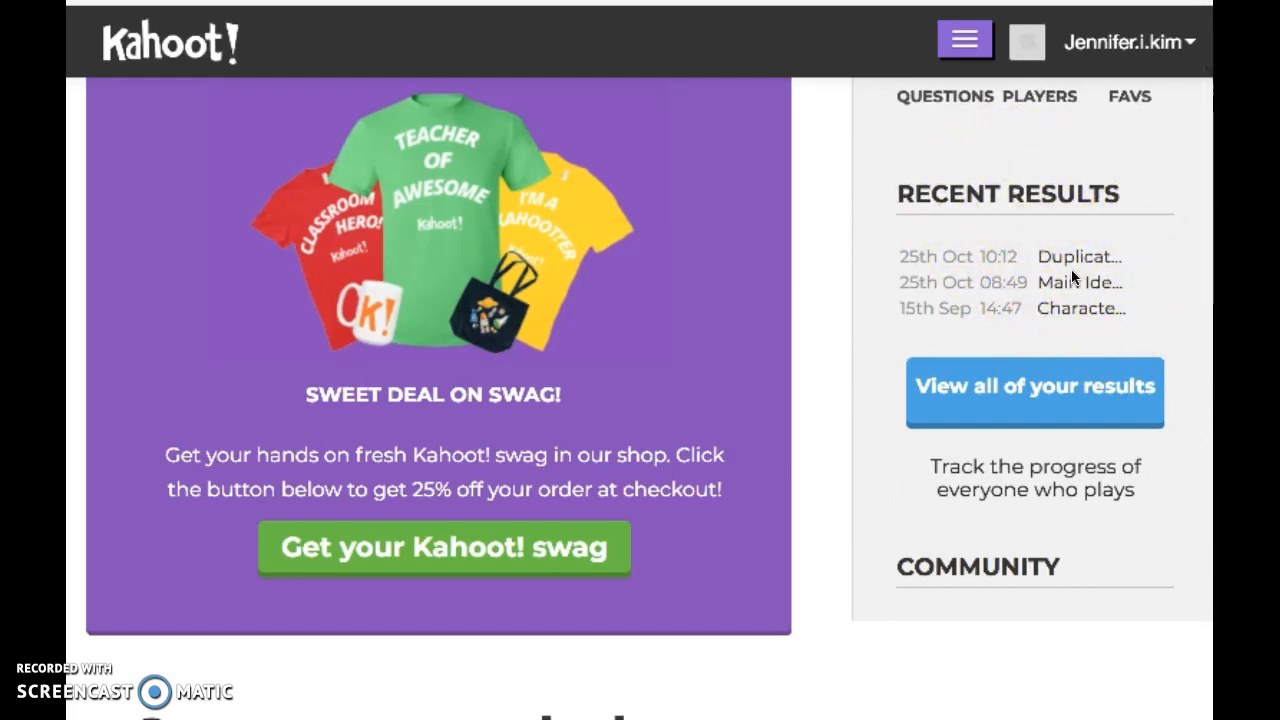
scroll(1041, 448, "down", 2)
scroll(1043, 456, "down", 1)
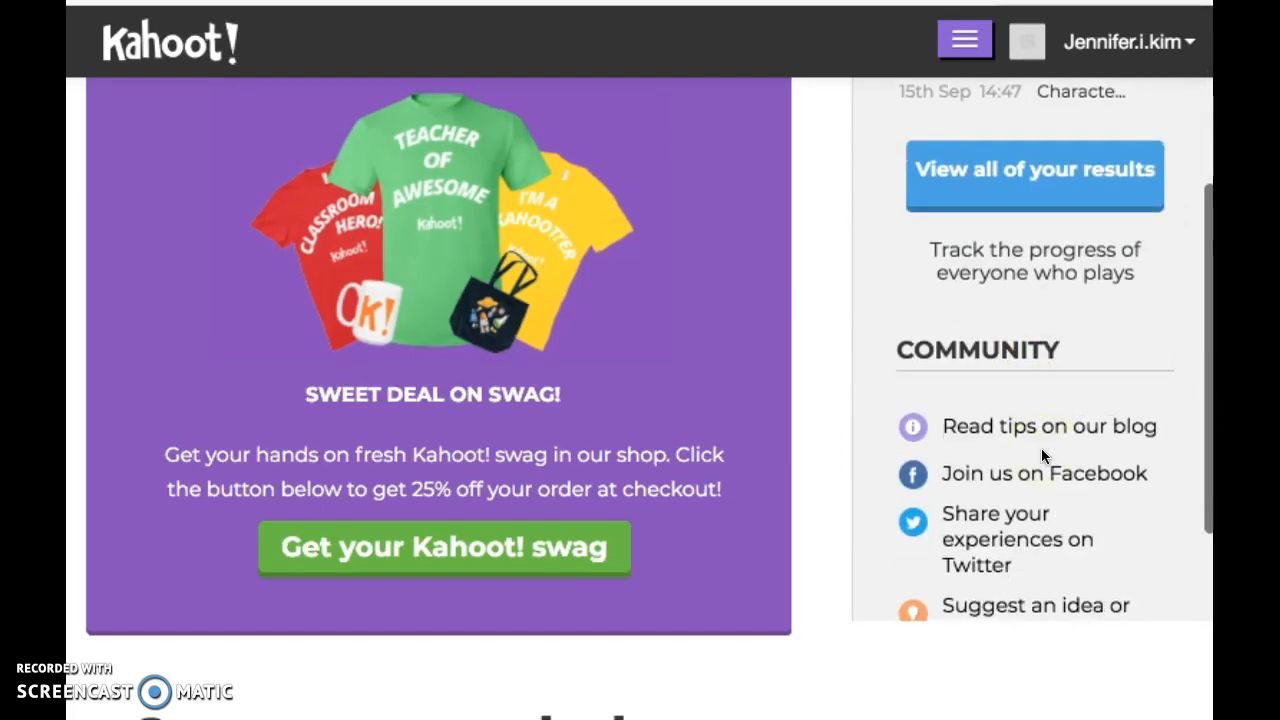
- Create a new Quiz kahoot and title it "Two Digit Addition and Subtraction Quiz"
scroll(1061, 401, "down", 1)
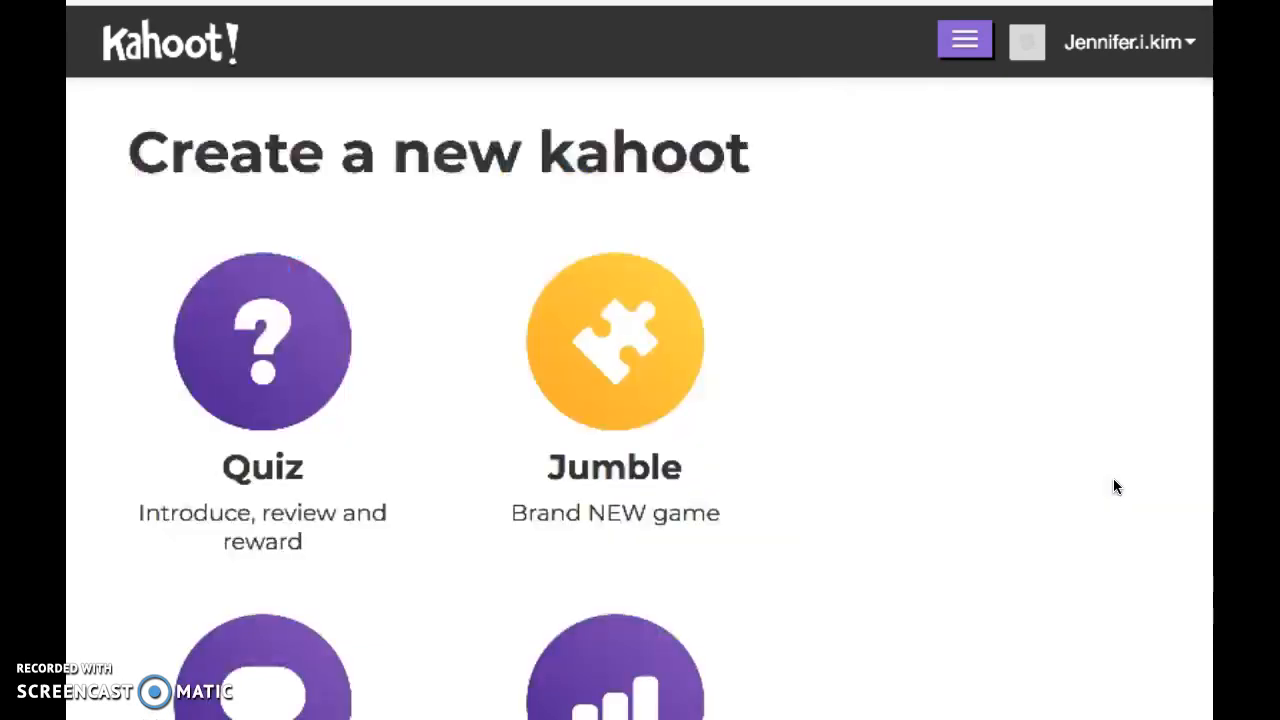
left_click(296, 366)
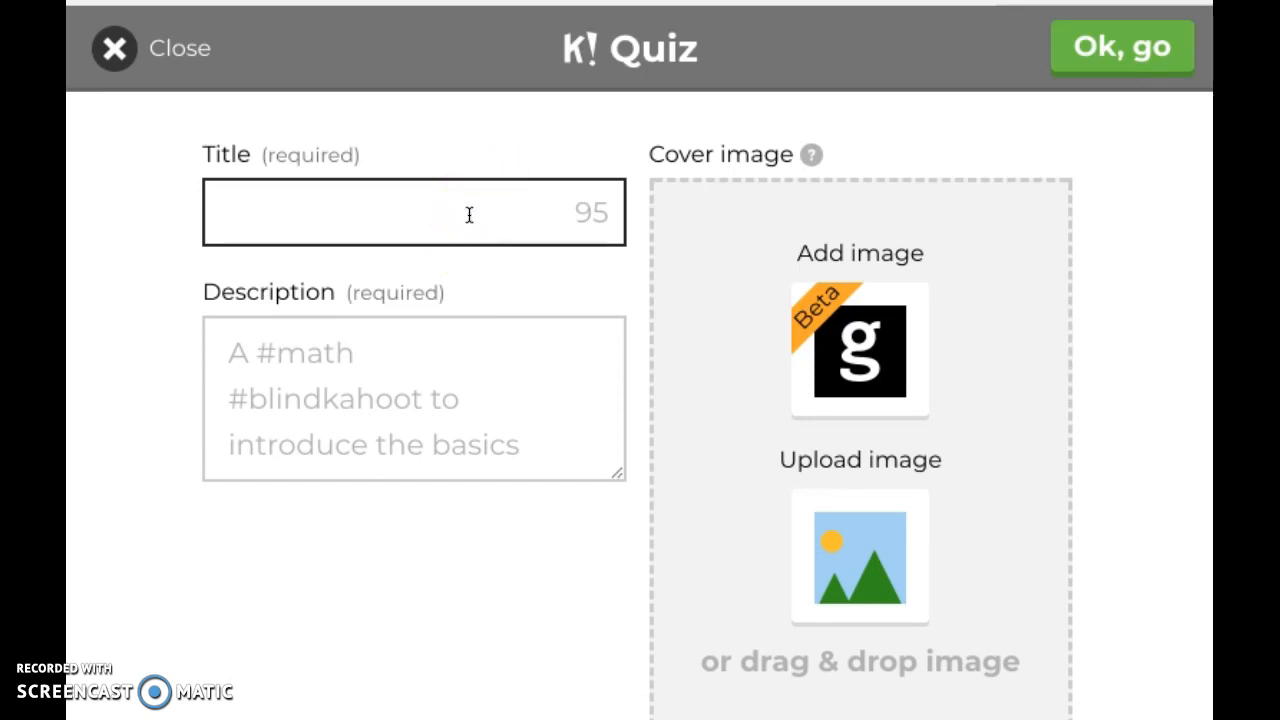
type("T")
key("BackSpace")
type("Two")
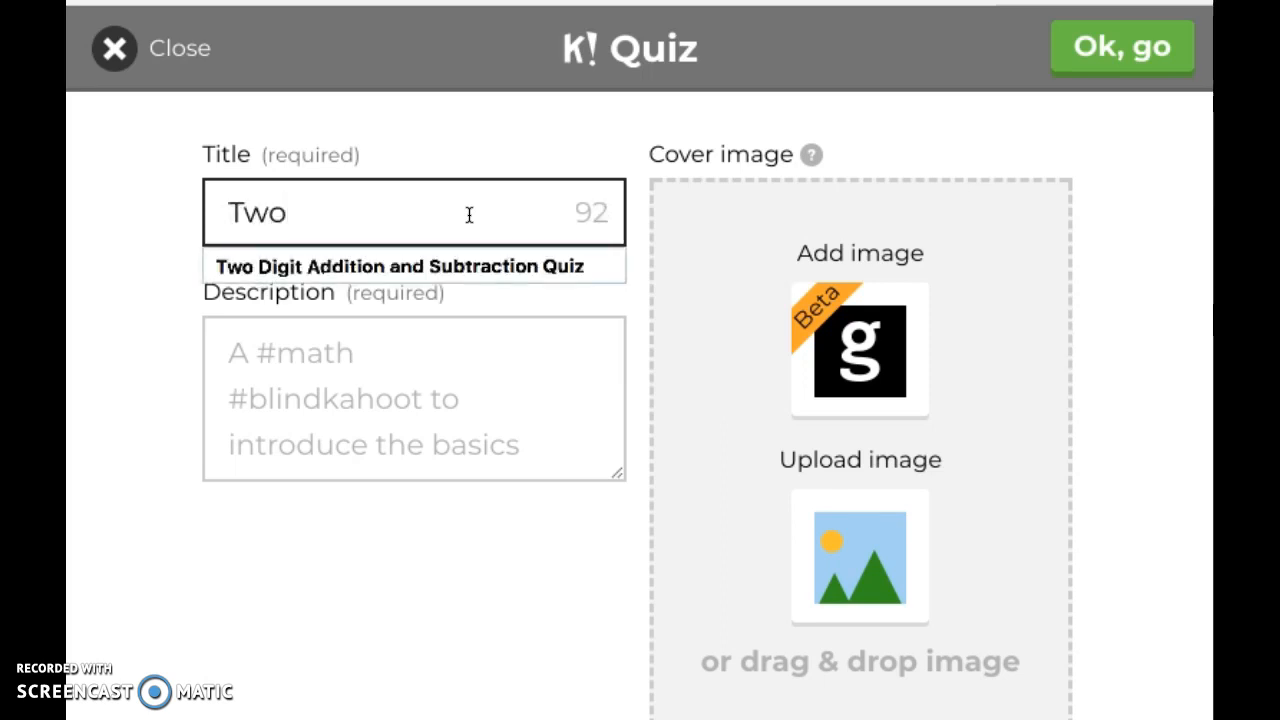
key("Down")
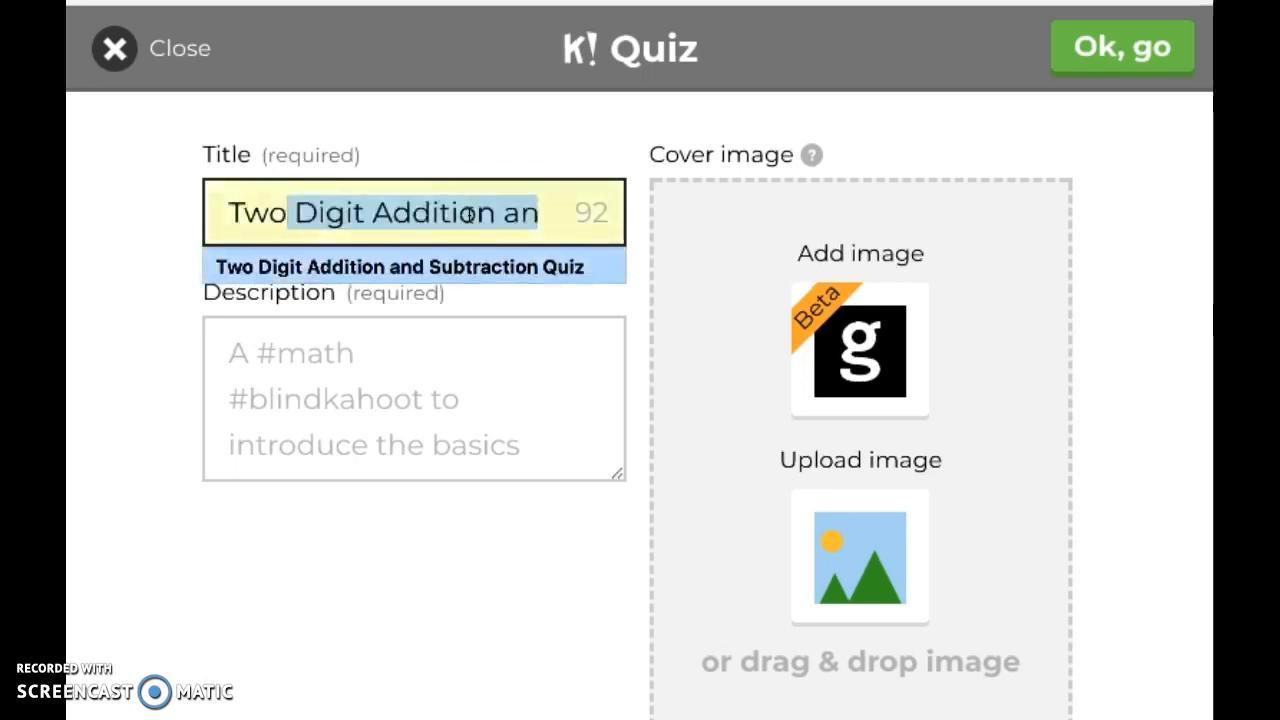
key("Return")
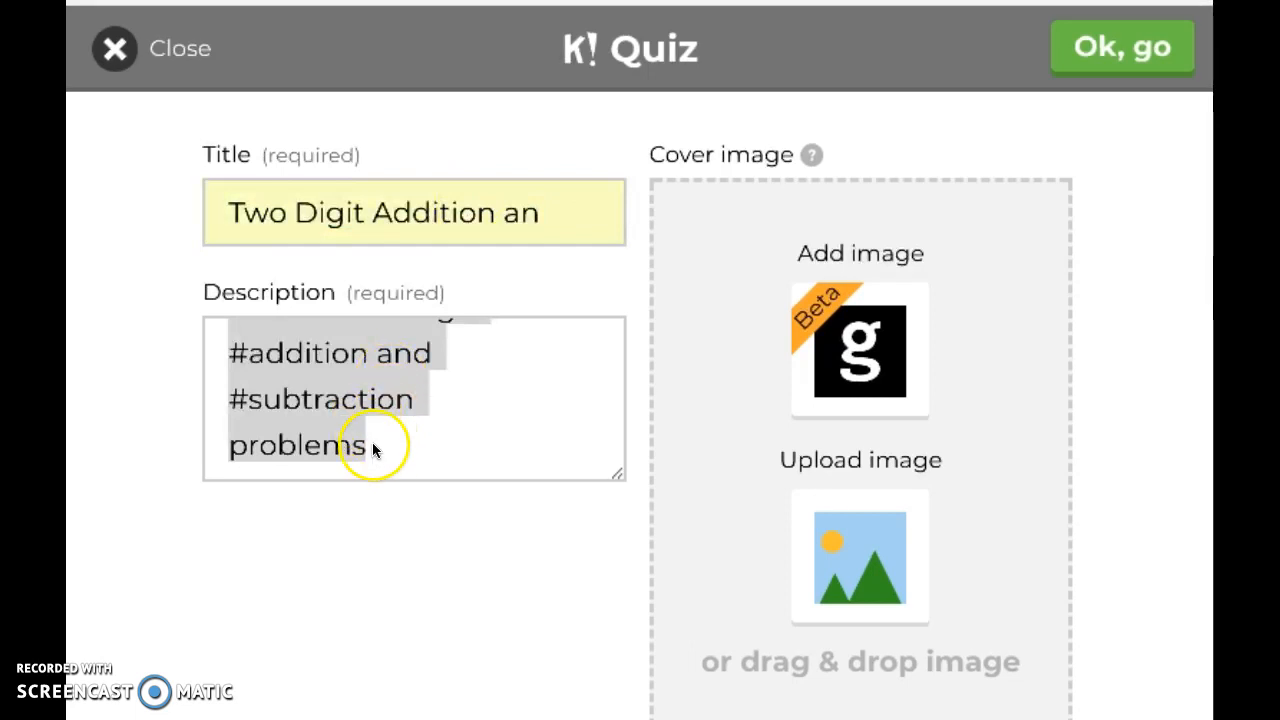
- Fill in the quiz description with "A #math quiz that reviews two-digit #addition and #subtraction problems" and review the text
right_click(308, 397)
left_click(360, 552)
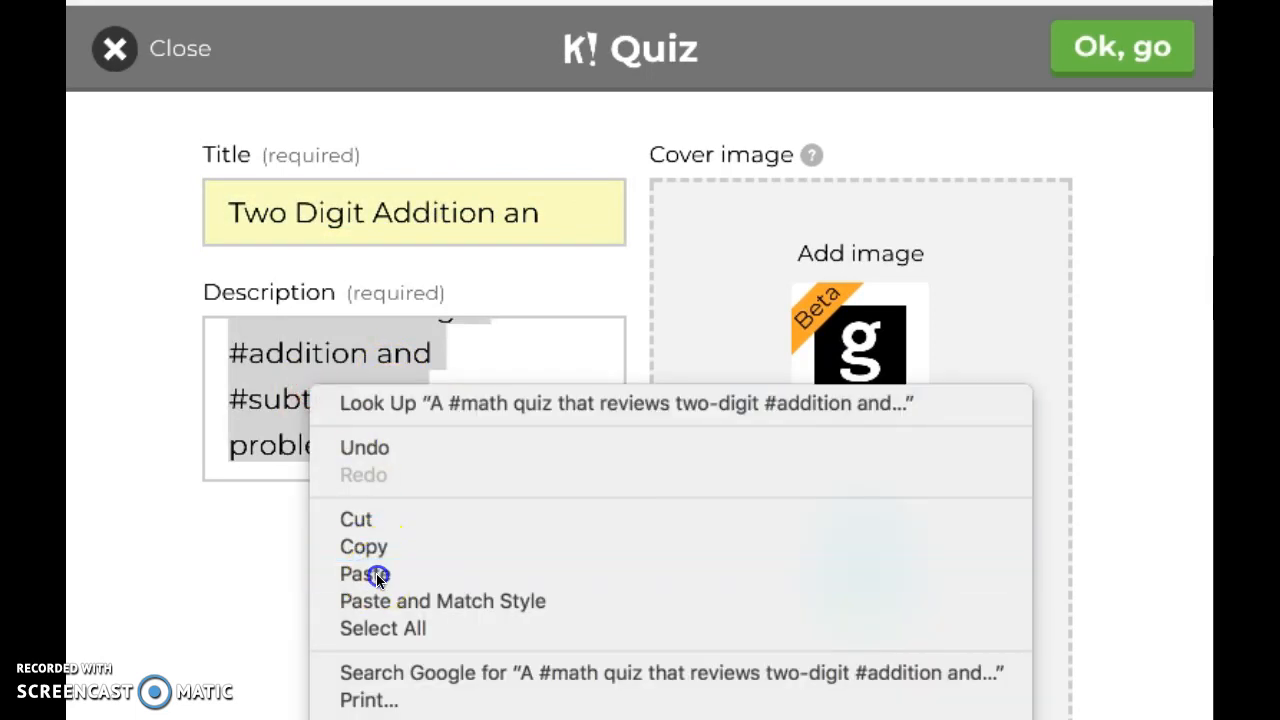
left_click(376, 577)
scroll(482, 420, "up", 3)
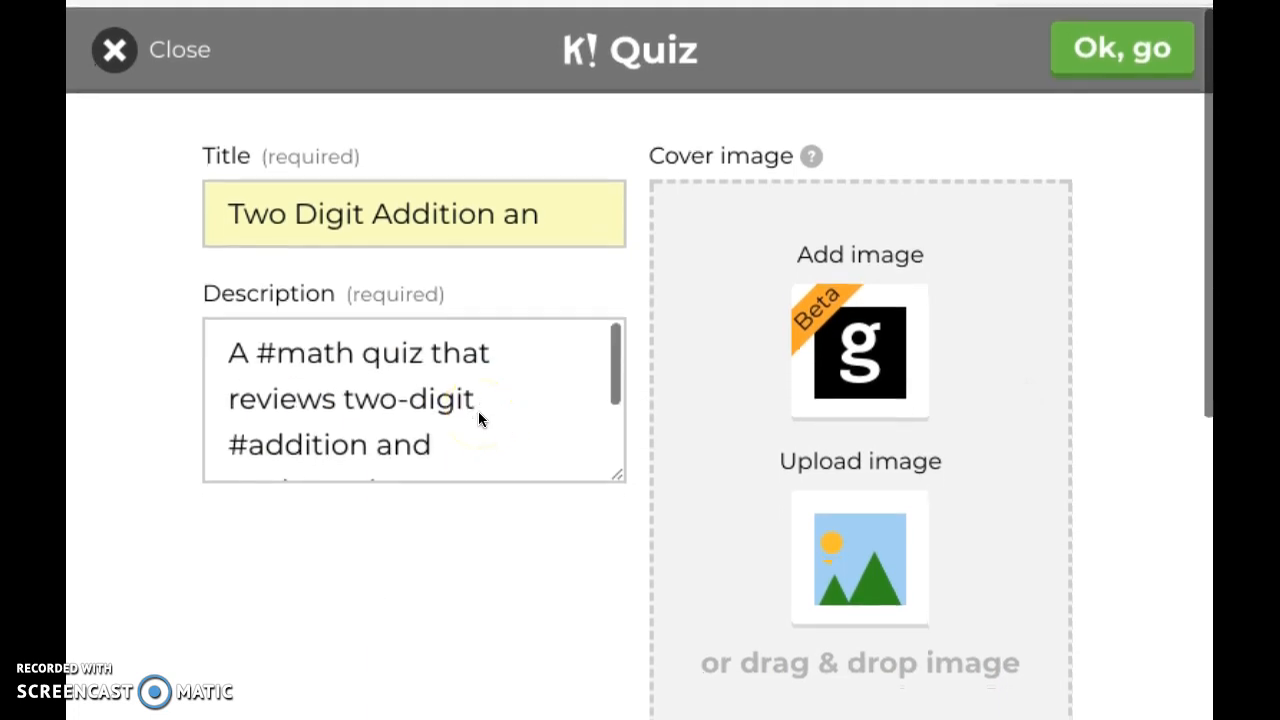
scroll(478, 411, "down", 2)
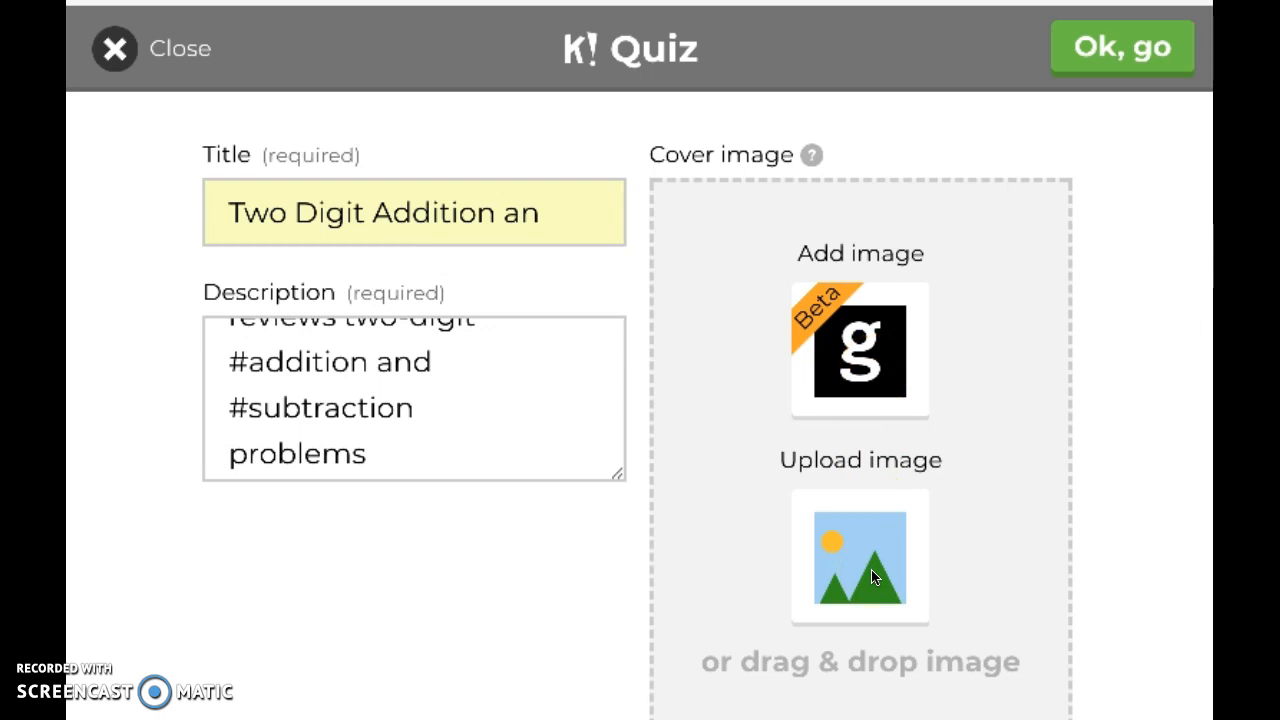
- Open the Getty Images library for the cover image and show its Math category
left_click(867, 369)
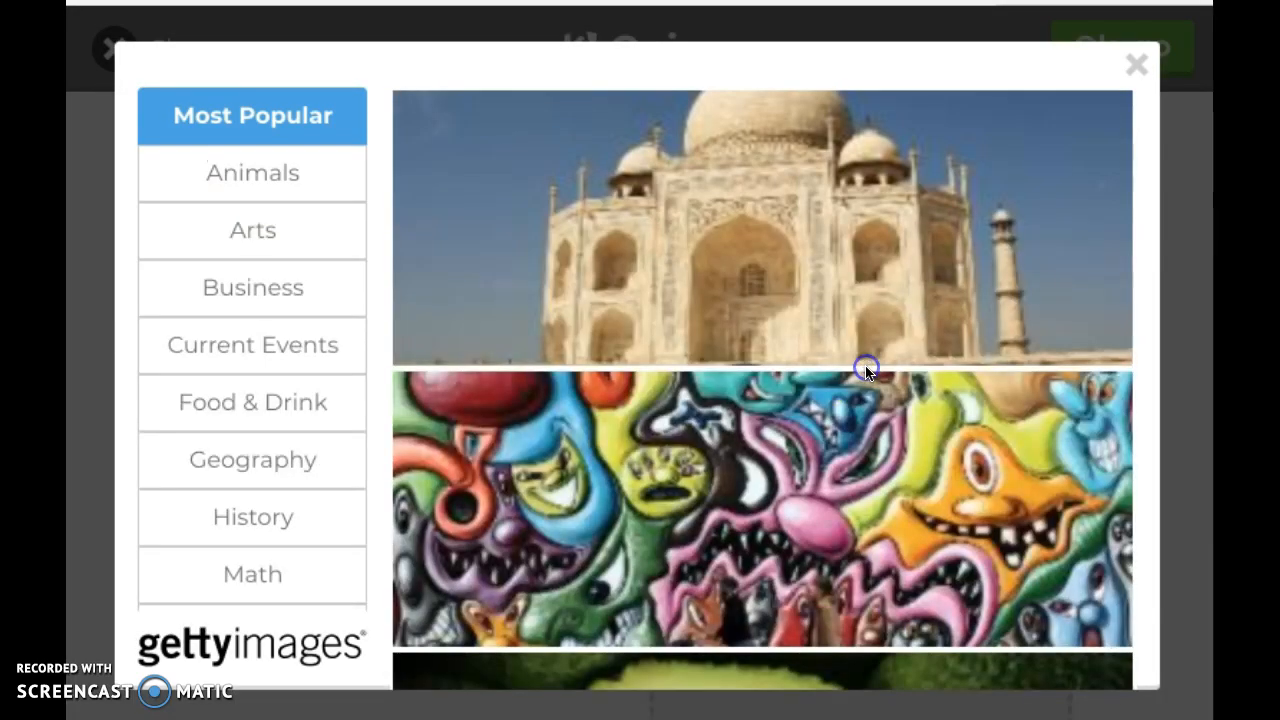
mouse_move(621, 213)
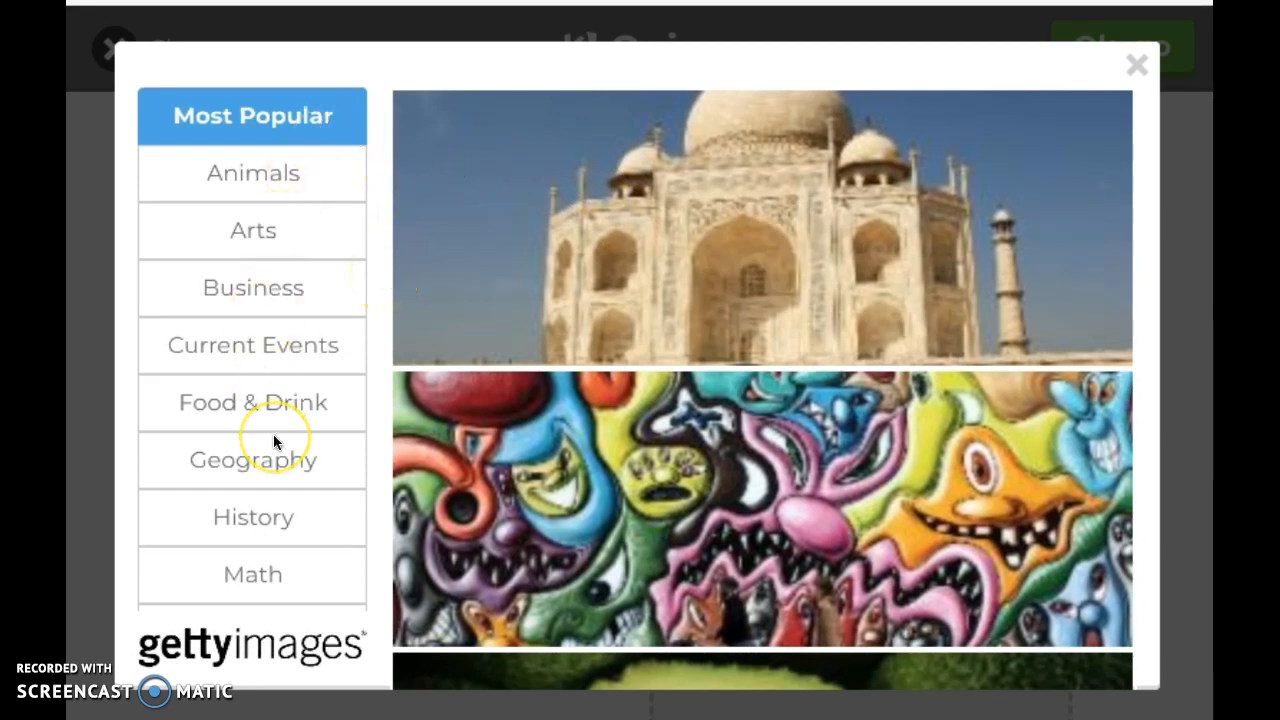
left_click(275, 577)
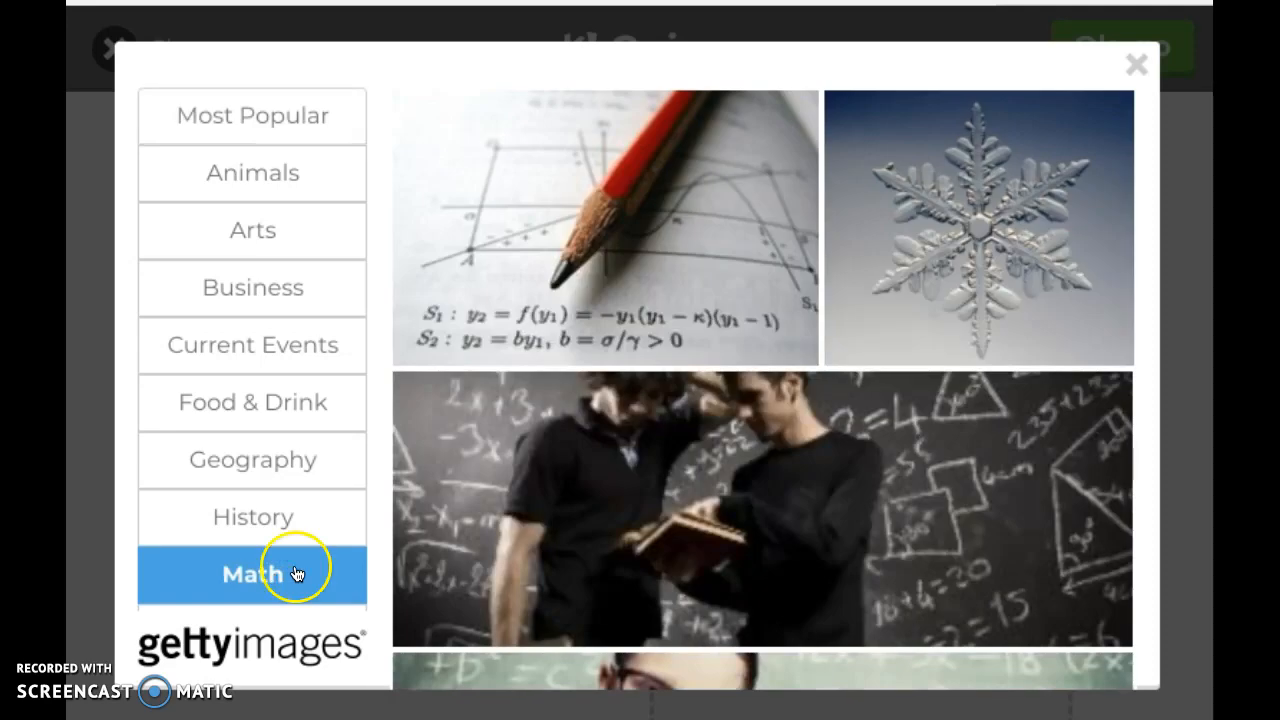
- Find the picture of stacked colourful number blocks among the Math images and add it as the quiz's cover image
mouse_move(537, 557)
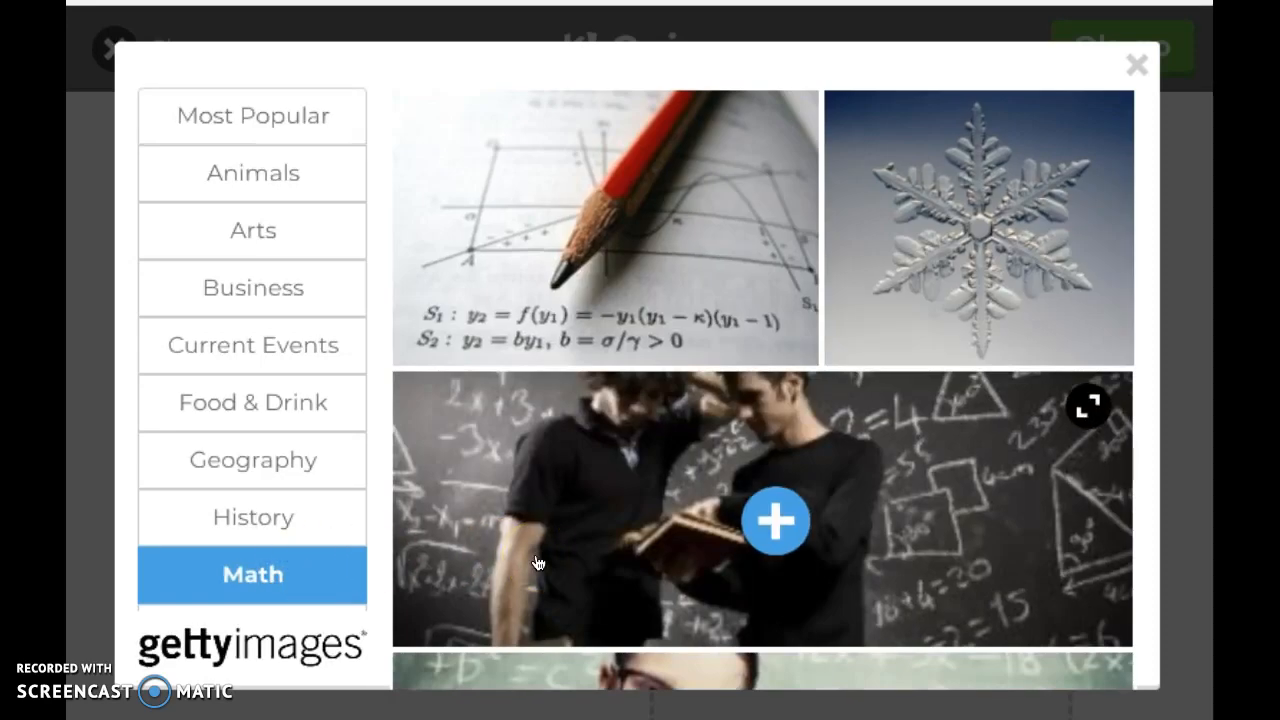
scroll(537, 563, "down", 9)
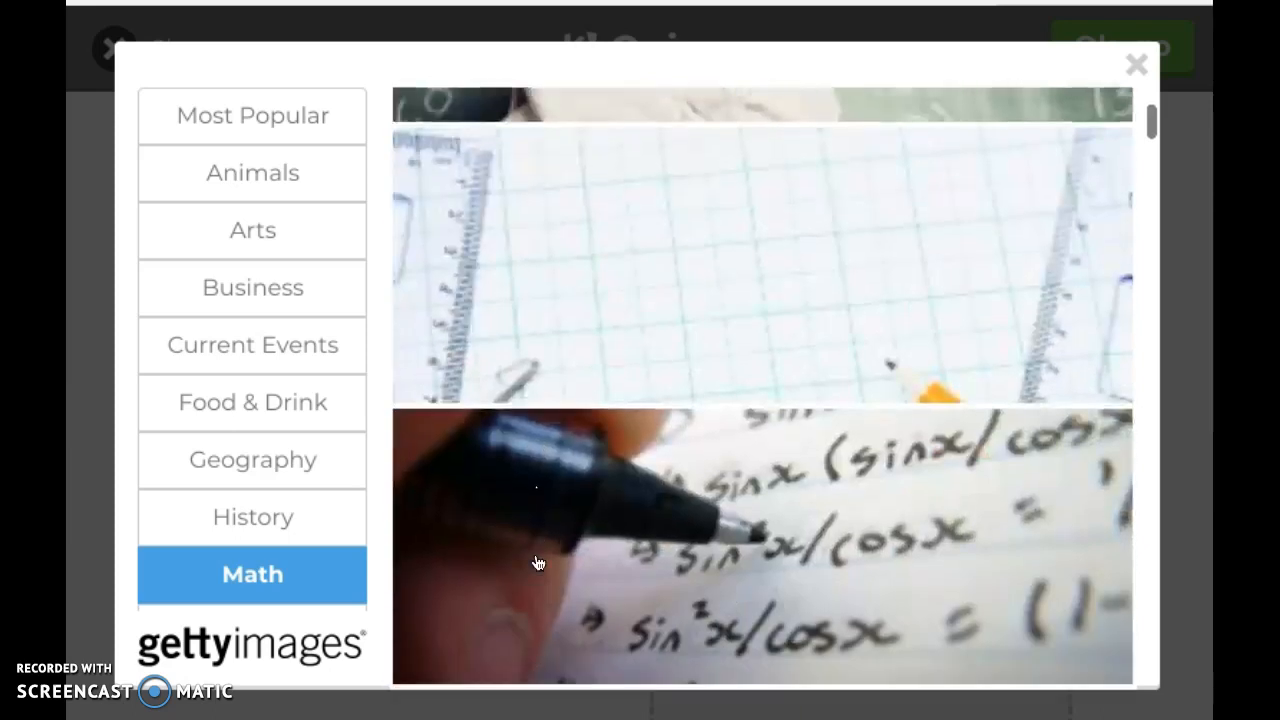
scroll(537, 563, "down", 10)
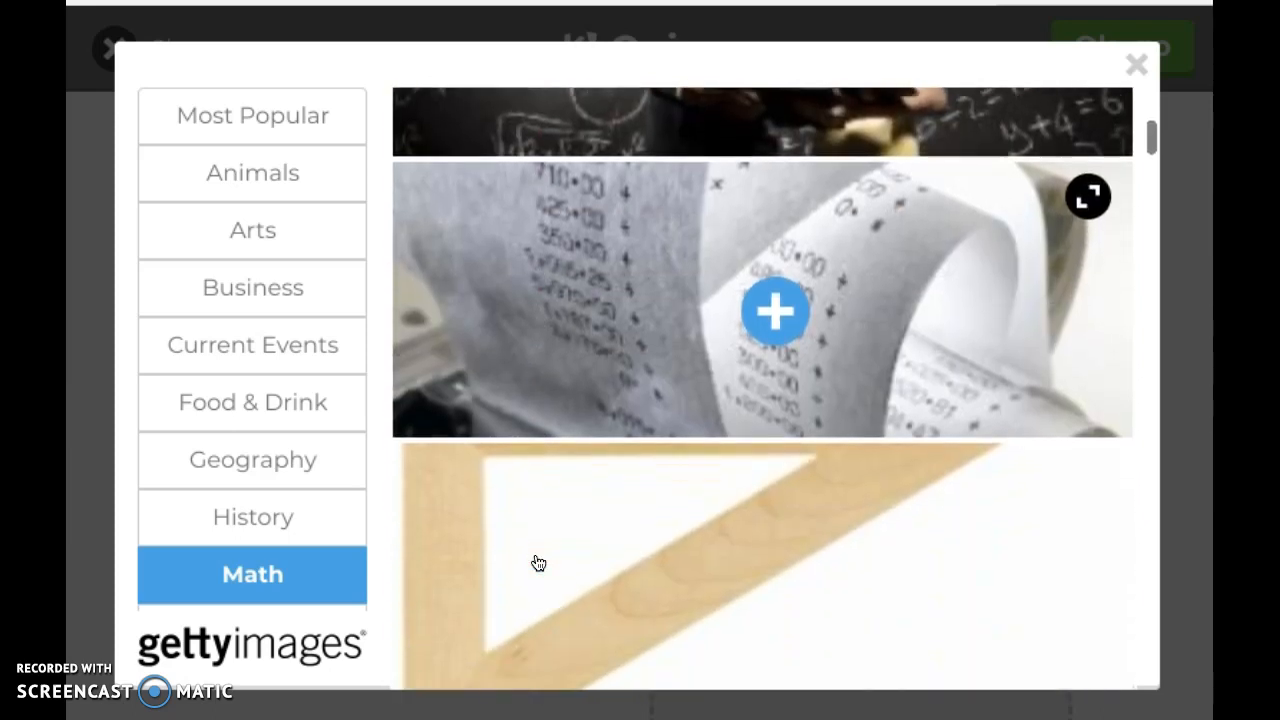
scroll(537, 563, "down", 10)
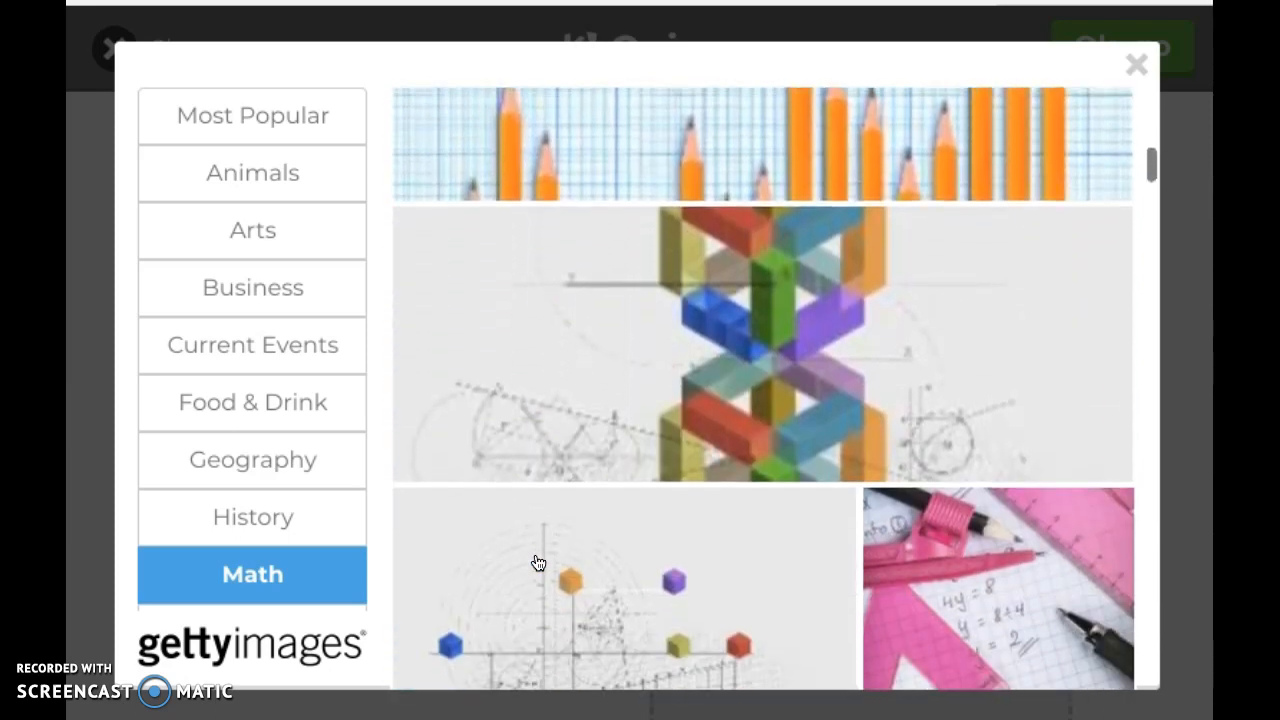
scroll(537, 563, "down", 10)
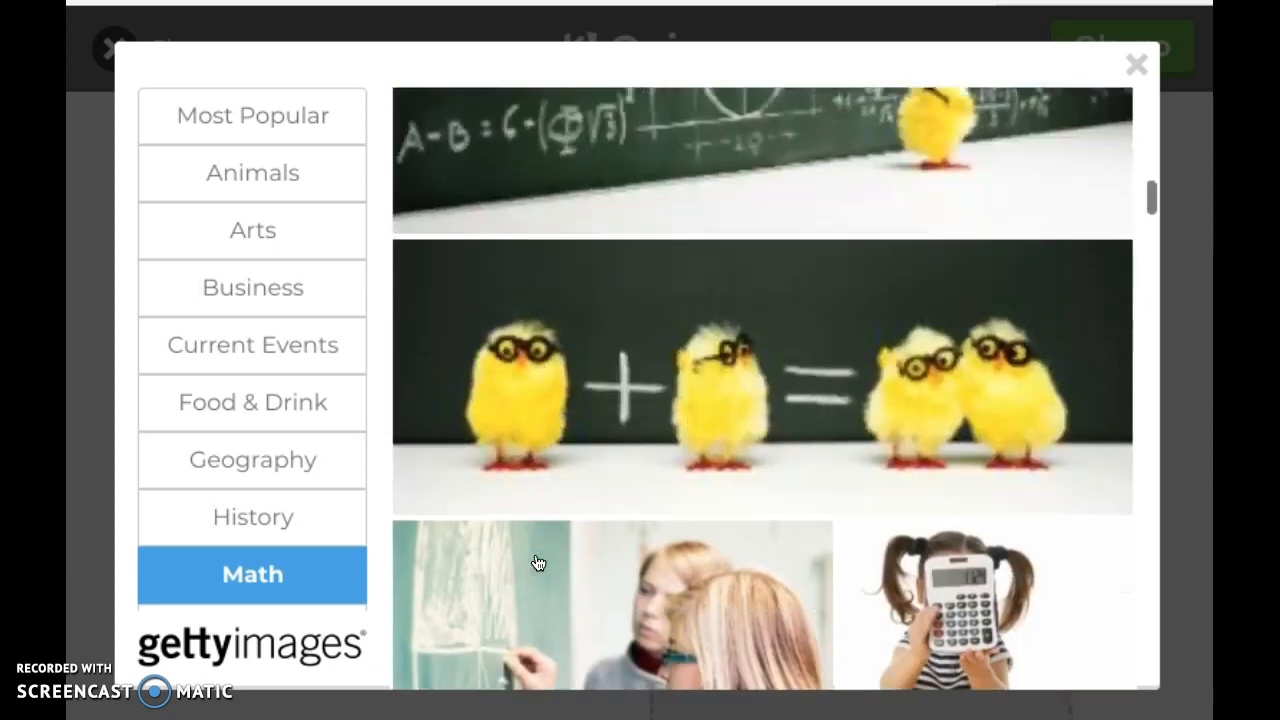
scroll(537, 563, "down", 10)
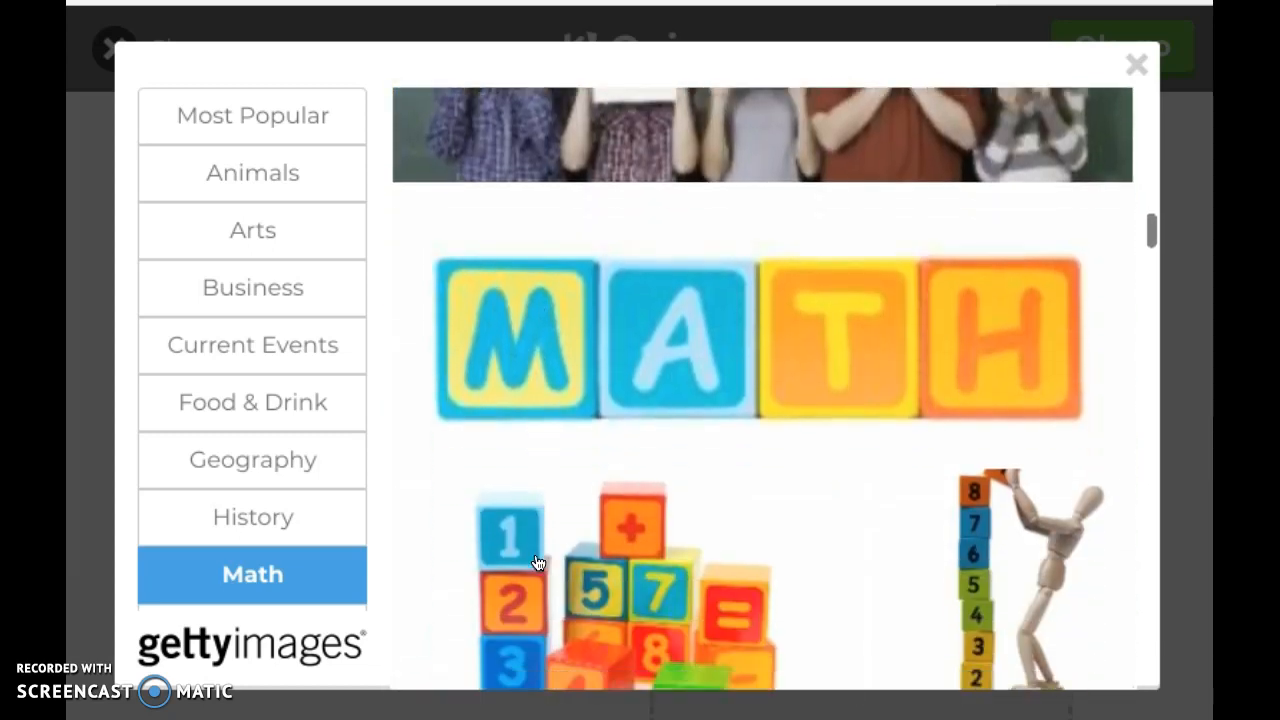
scroll(537, 563, "down", 2)
left_click(686, 424)
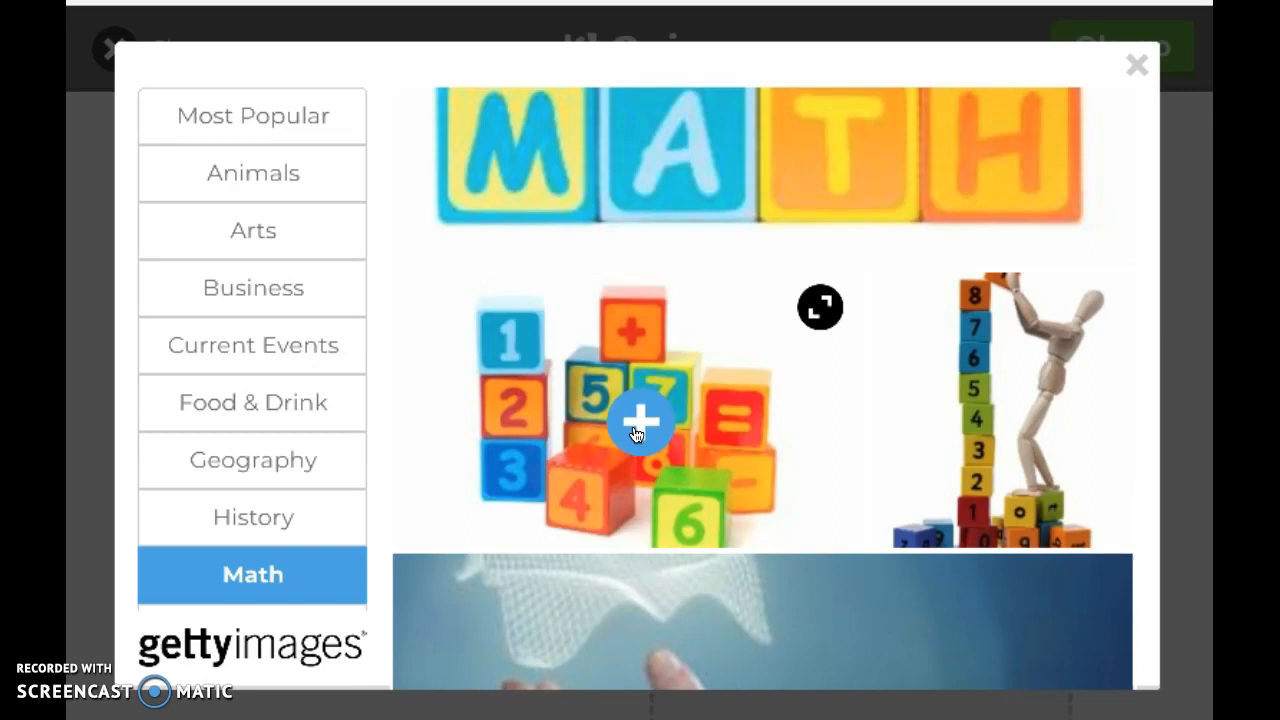
left_click(640, 425)
left_click(531, 492)
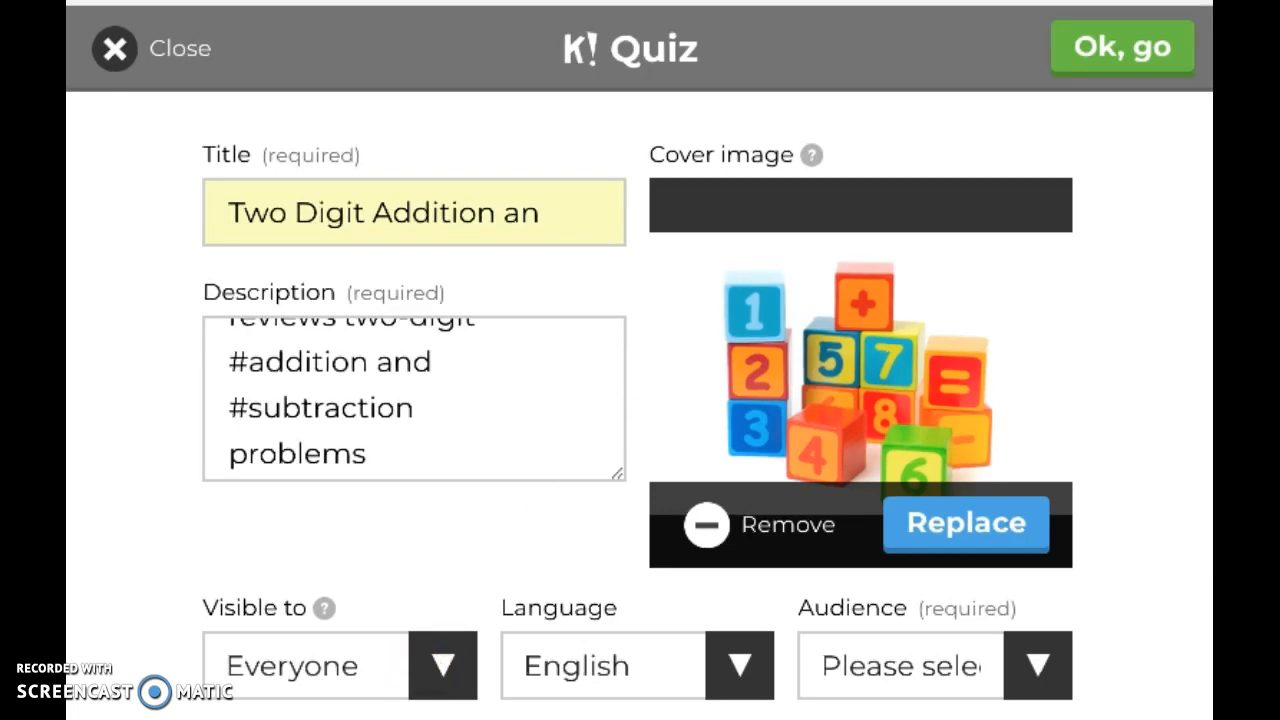
- Set the quiz's audience to School
scroll(593, 520, "down", 1)
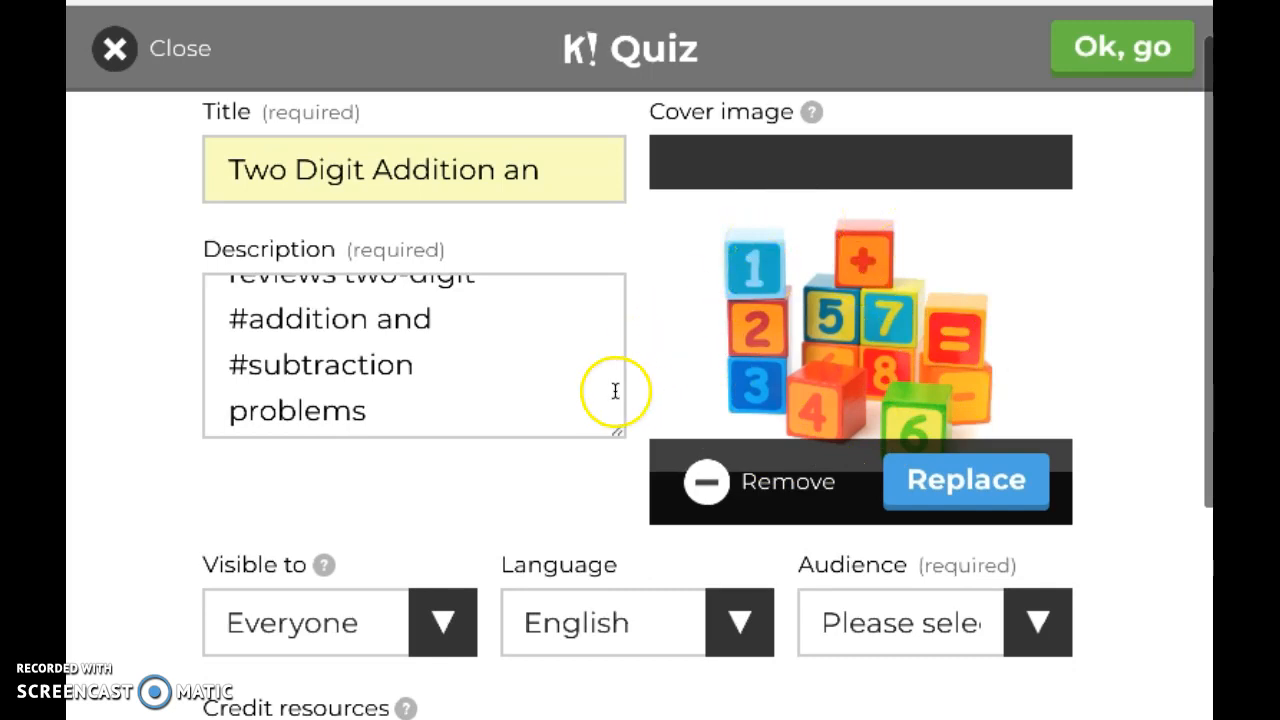
scroll(548, 508, "down", 3)
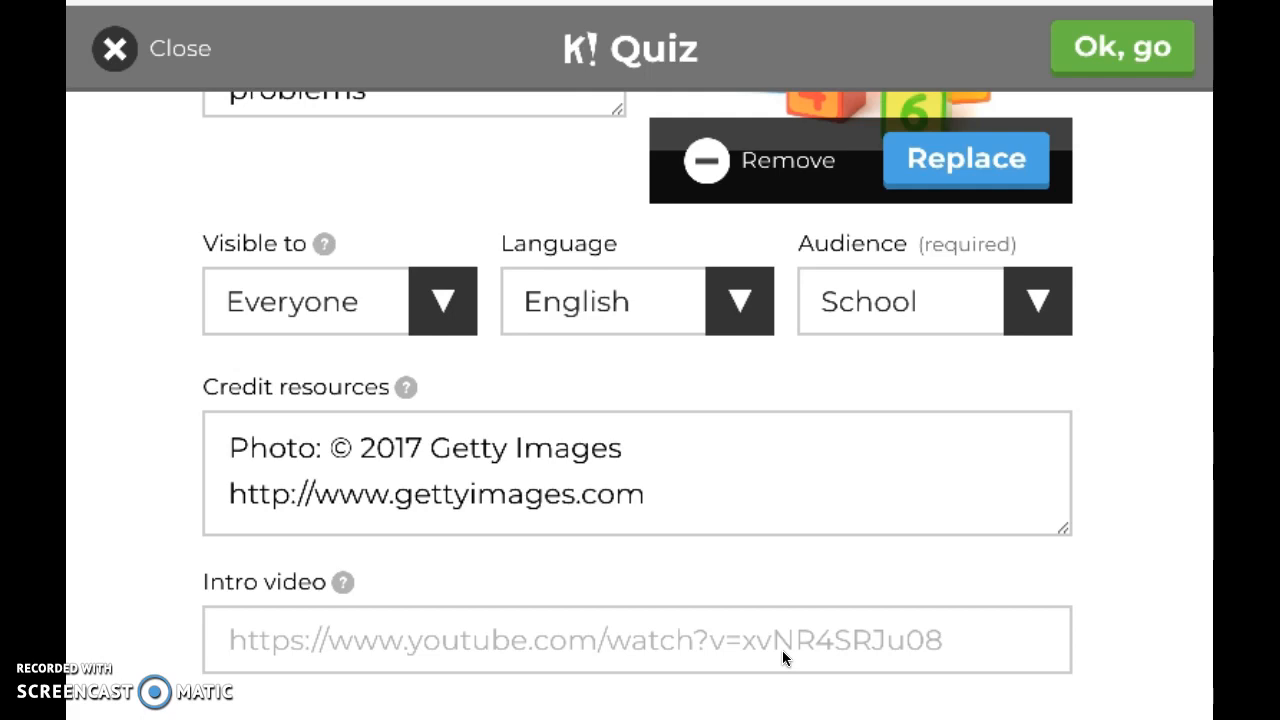
left_click(893, 515)
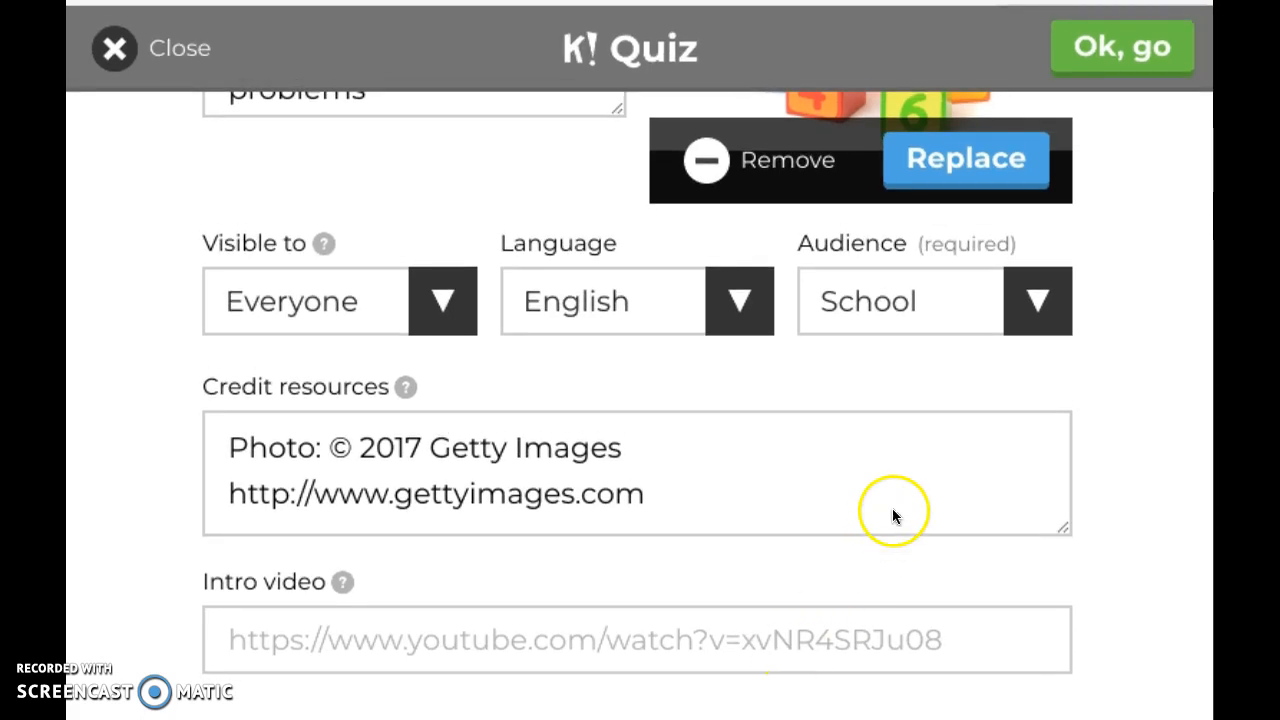
- Confirm the quiz details and add the first question in the Game Creator
left_click(1140, 50)
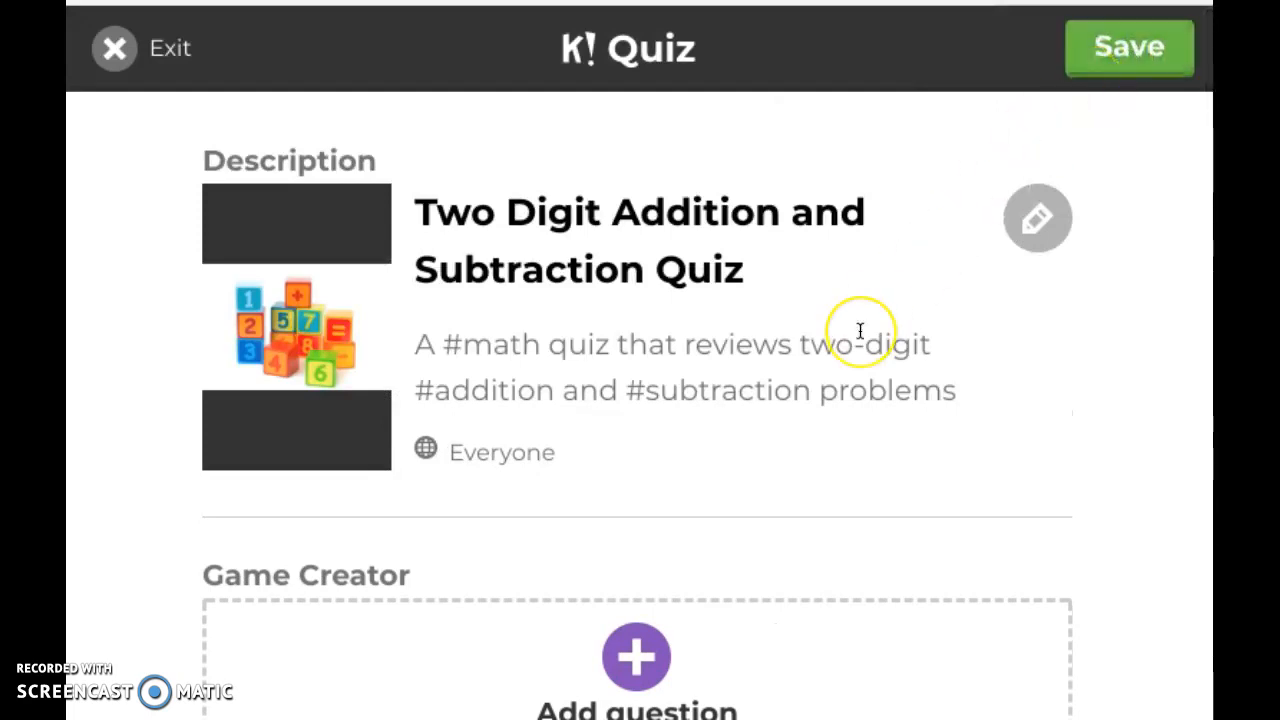
scroll(860, 330, "down", 1)
scroll(860, 330, "up", 1)
scroll(860, 330, "down", 2)
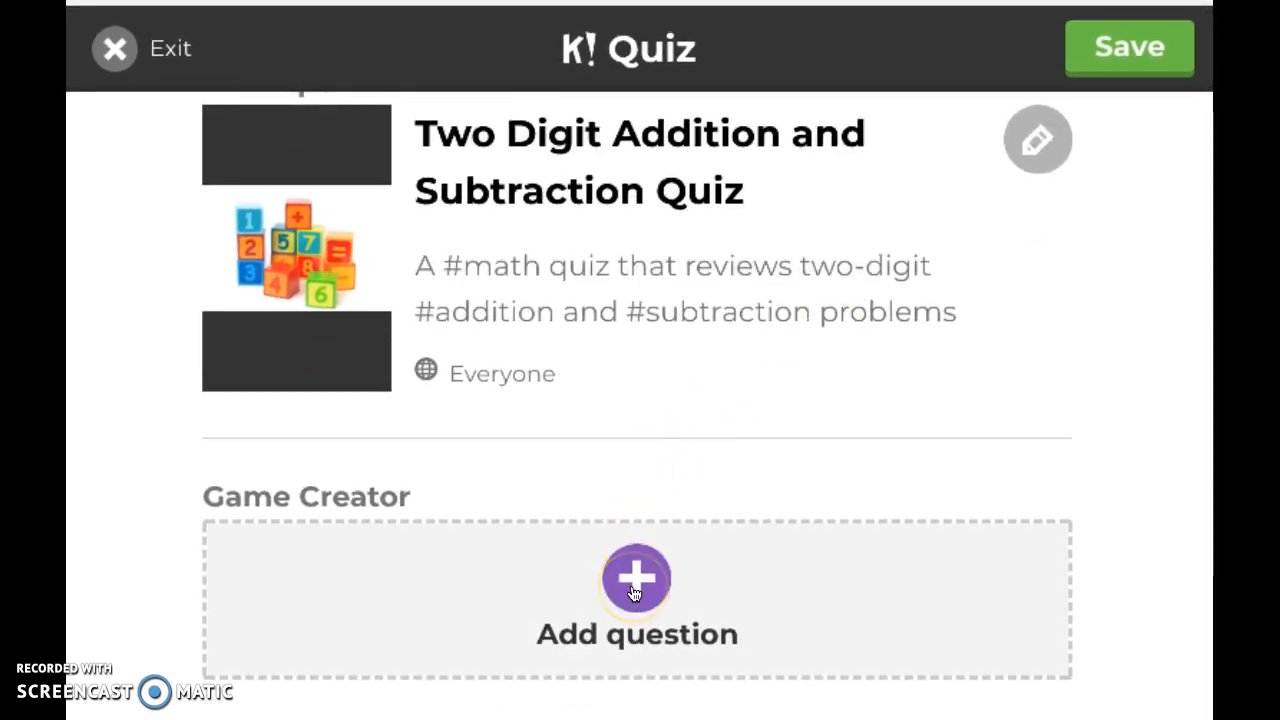
left_click(634, 595)
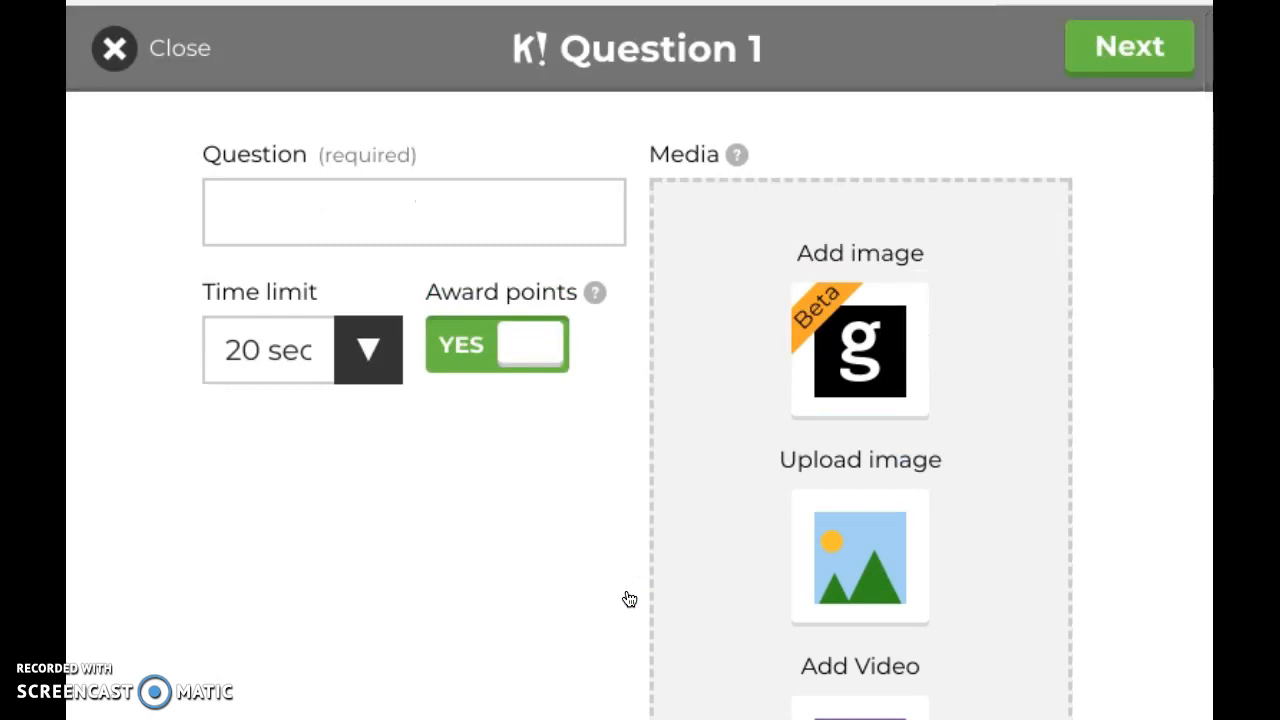
- Enter "43+24" as the text of question 1
left_click(393, 209)
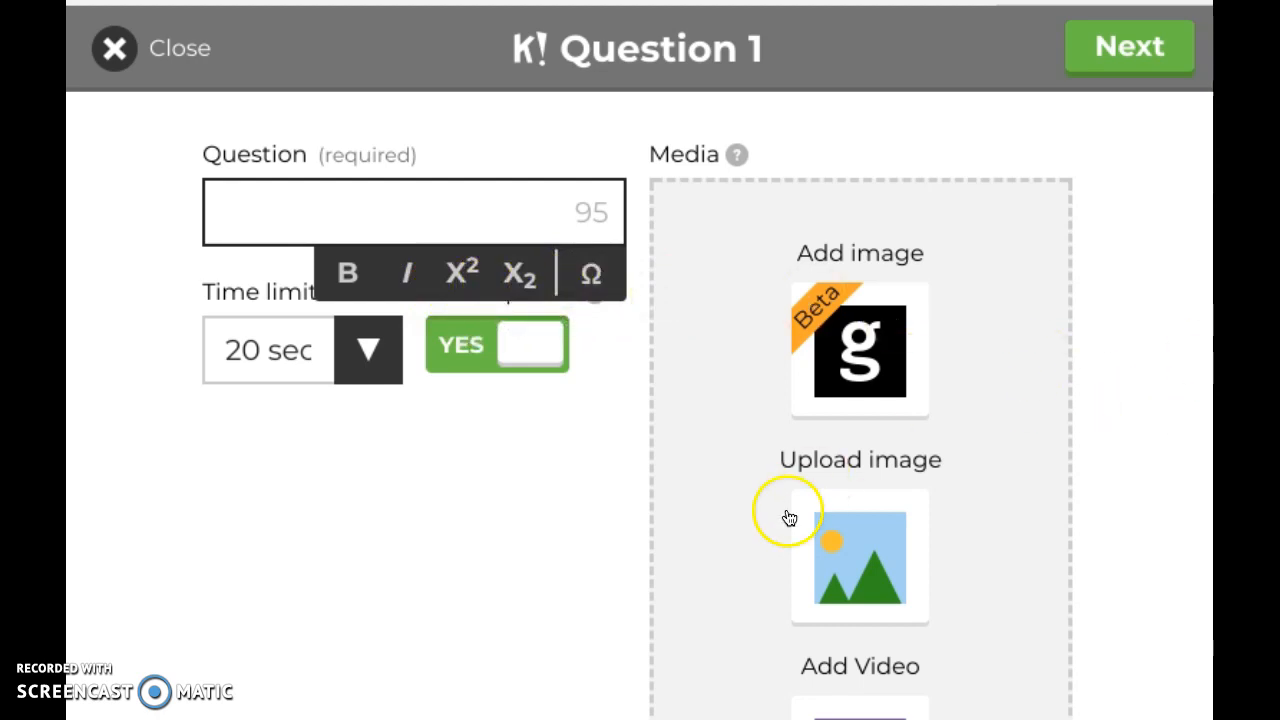
left_click(463, 206)
type("43+")
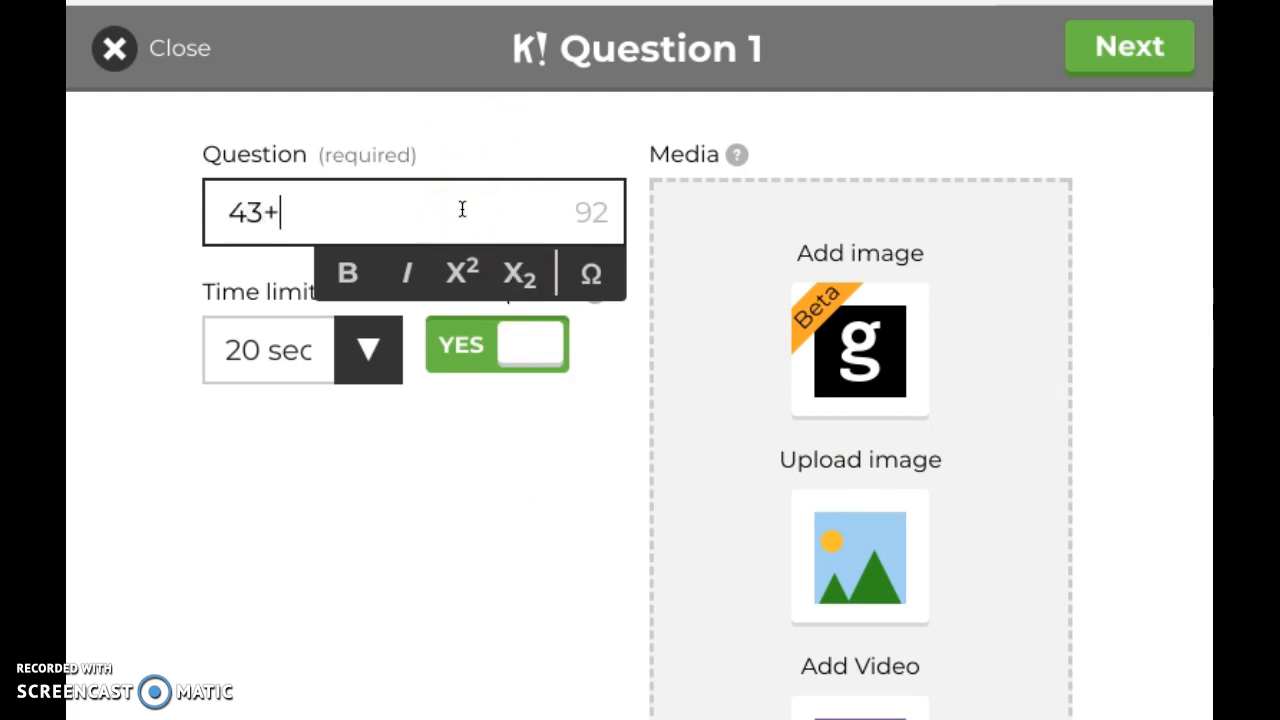
type("24")
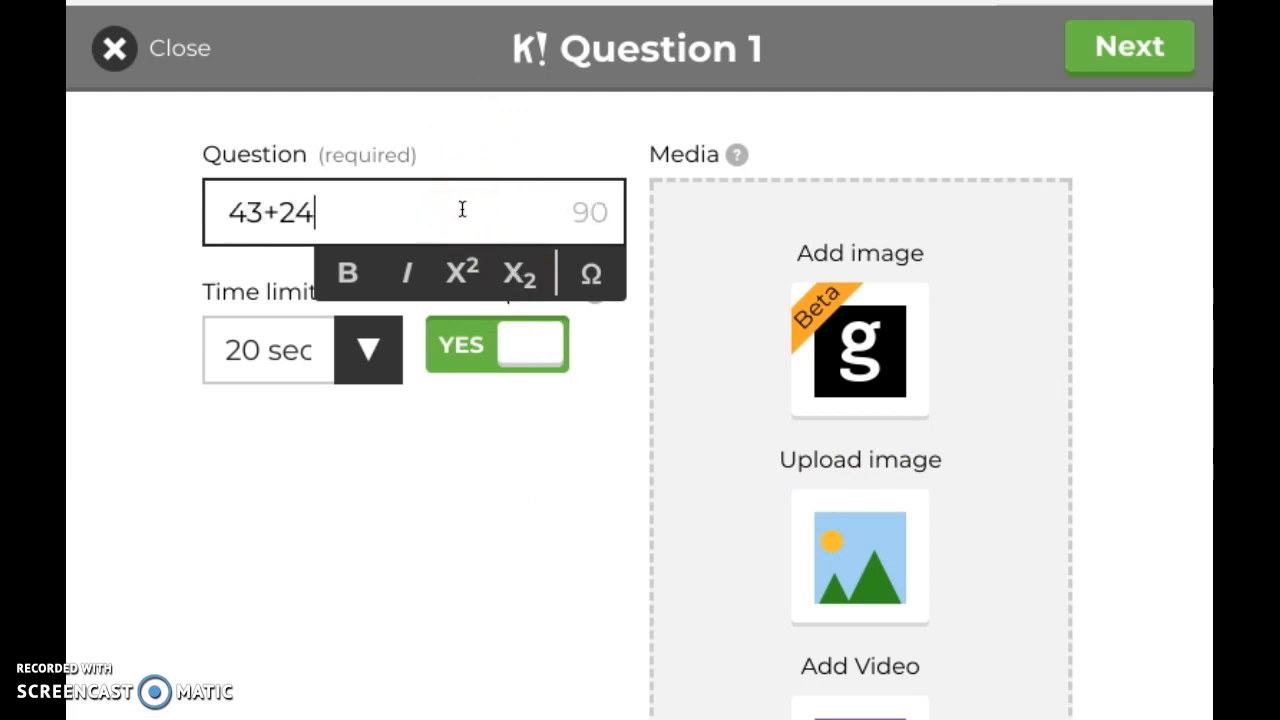
- Set the question's time limit to 30 sec and turn off awarding points
left_click(369, 350)
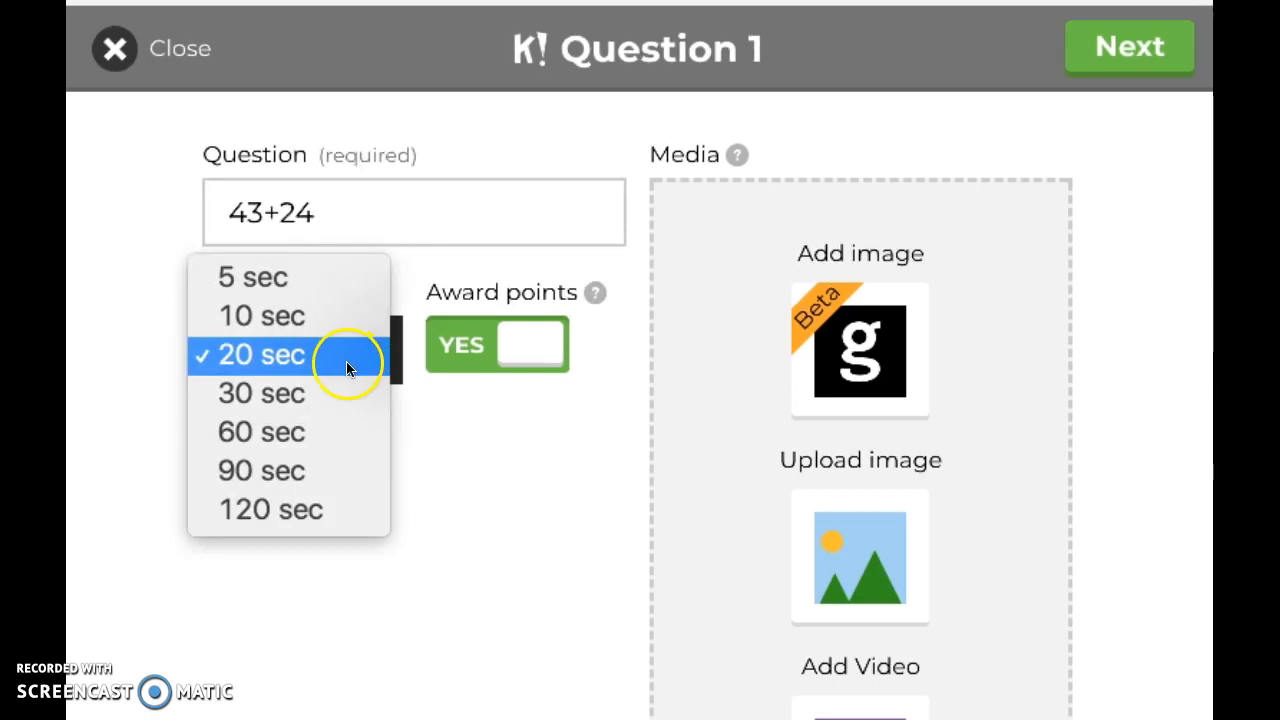
left_click(323, 394)
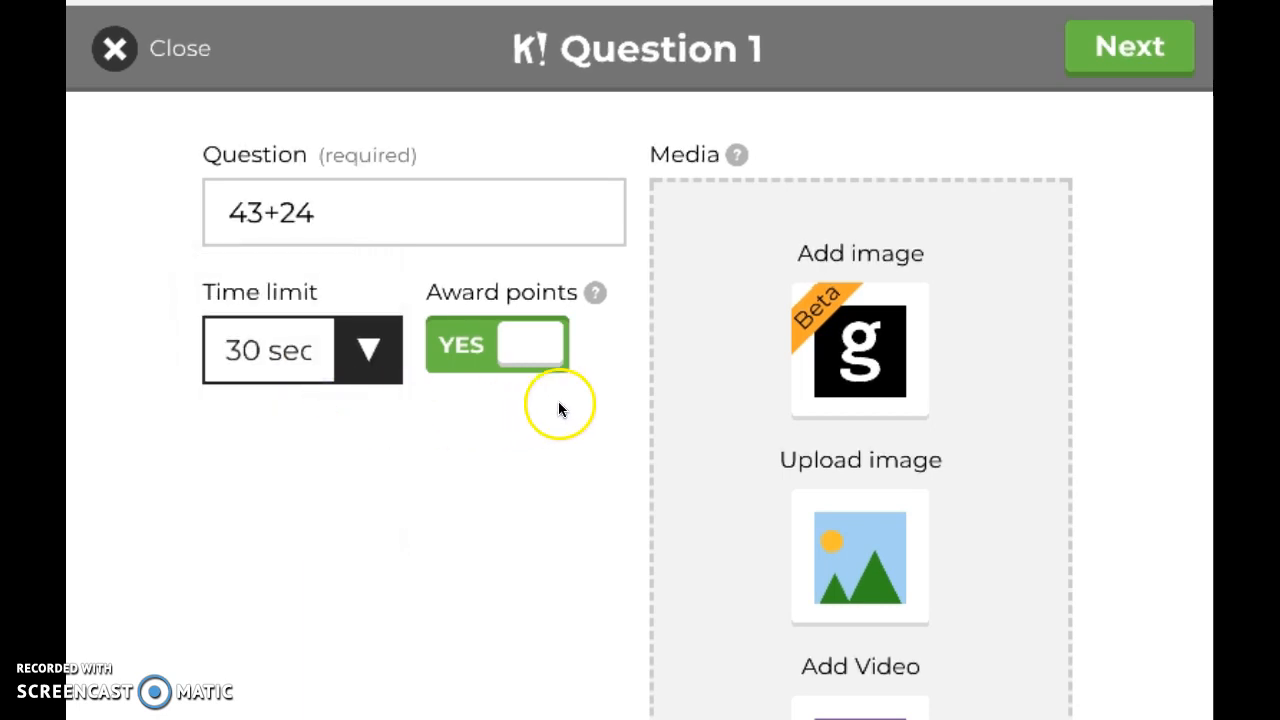
left_click(520, 346)
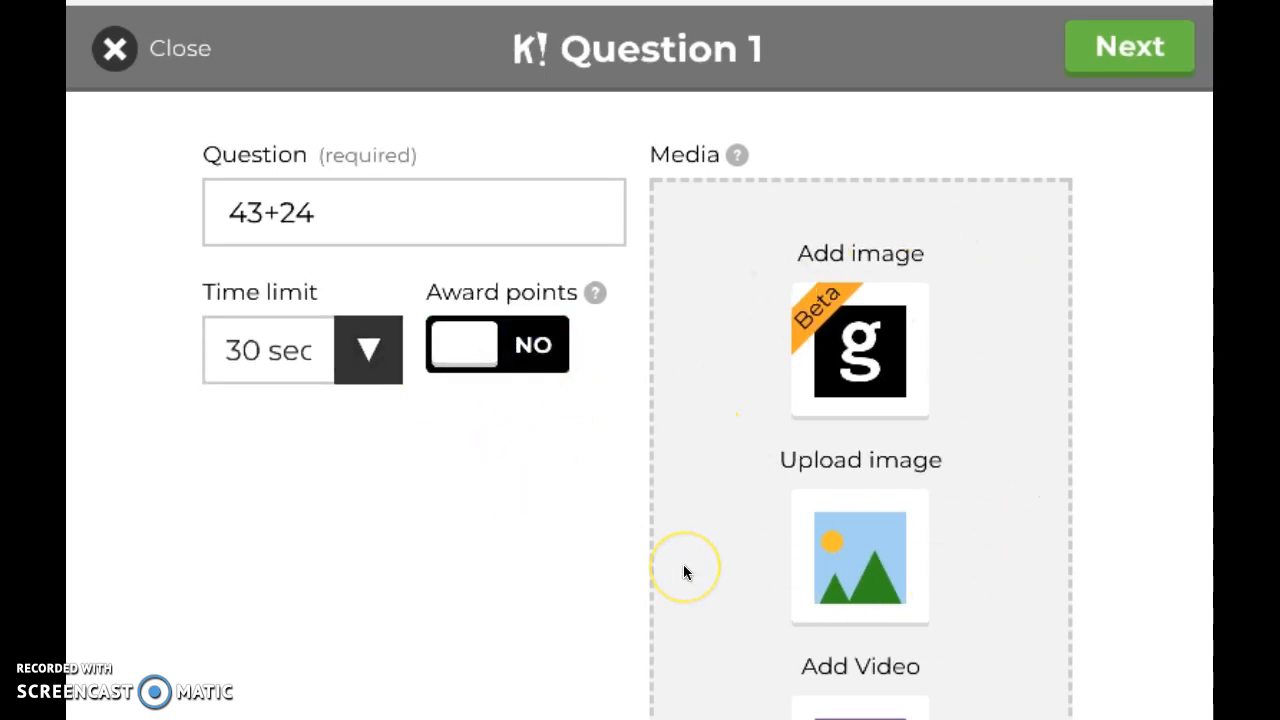
- Fill in the four answer choices with 60, 65, 47 and 67 in that order
scroll(250, 600, "down", 7)
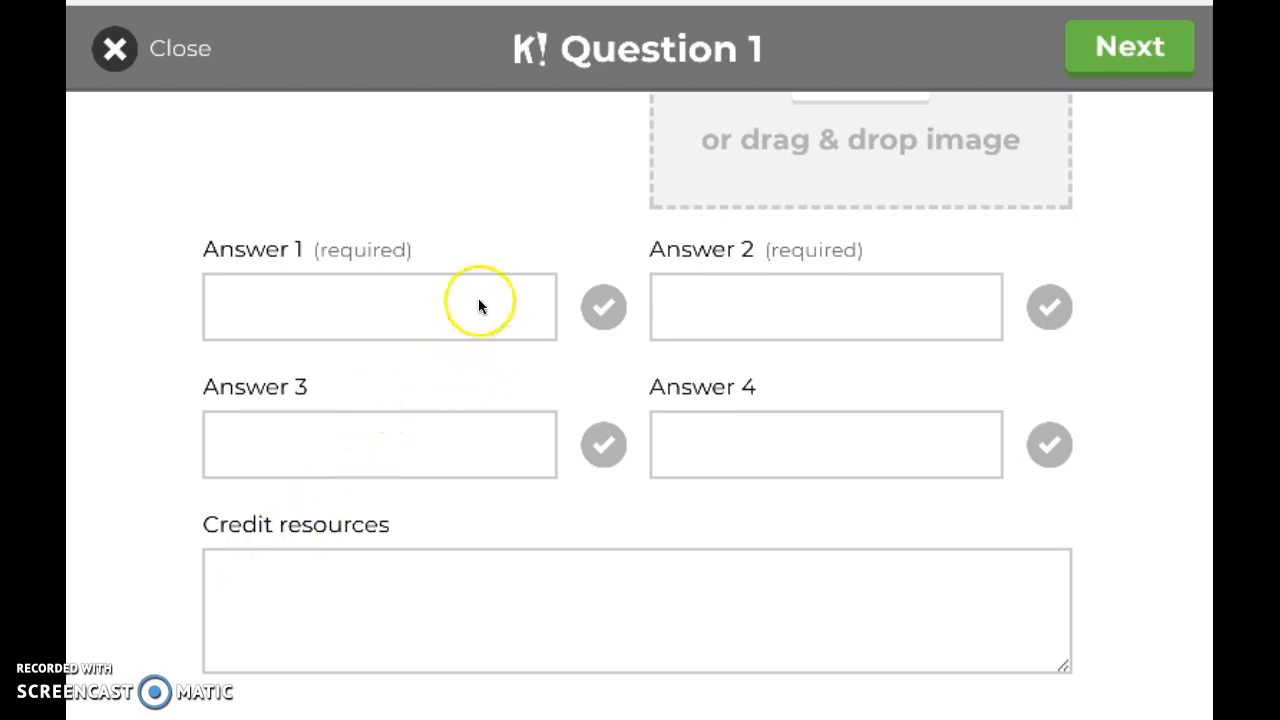
left_click(433, 306)
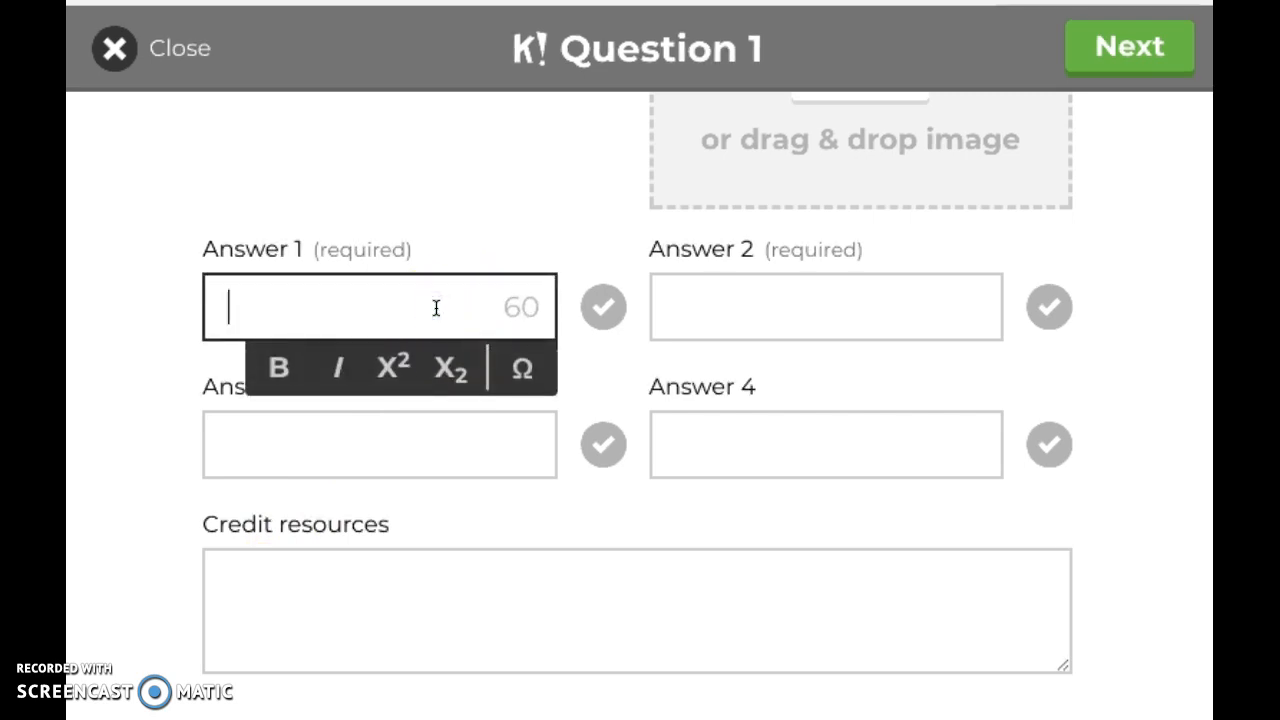
type("60")
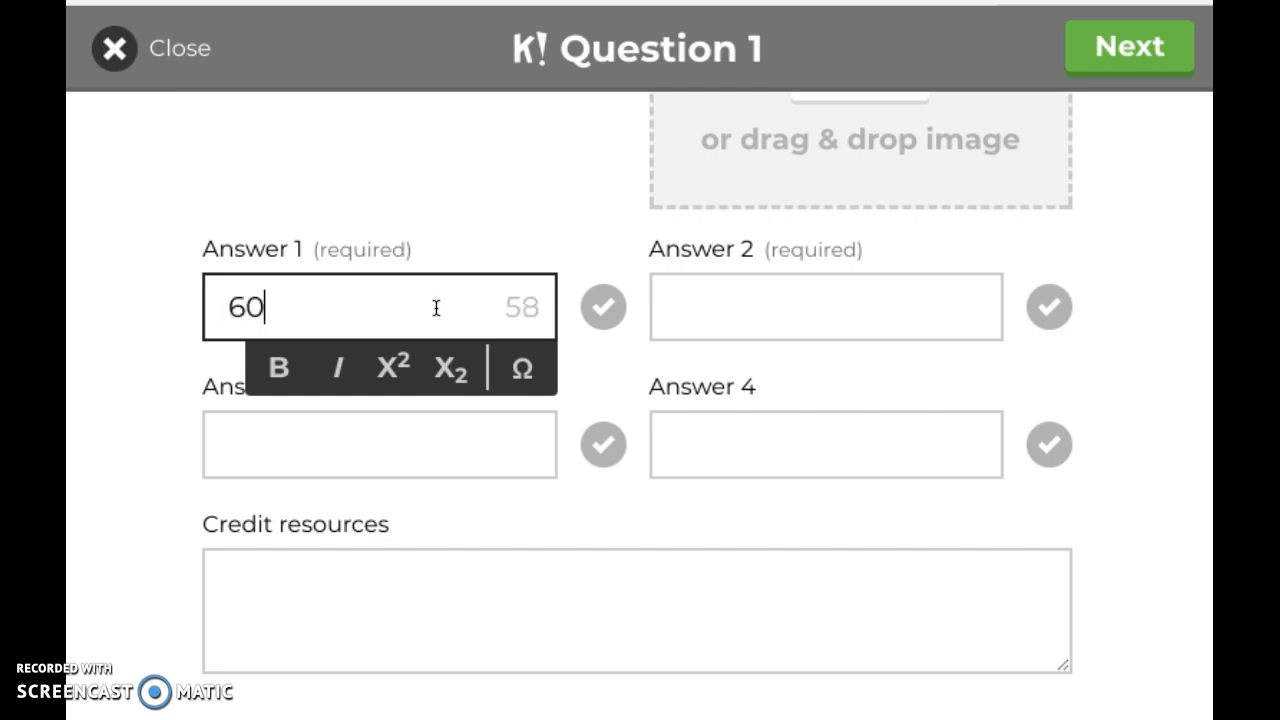
left_click(777, 298)
type("65")
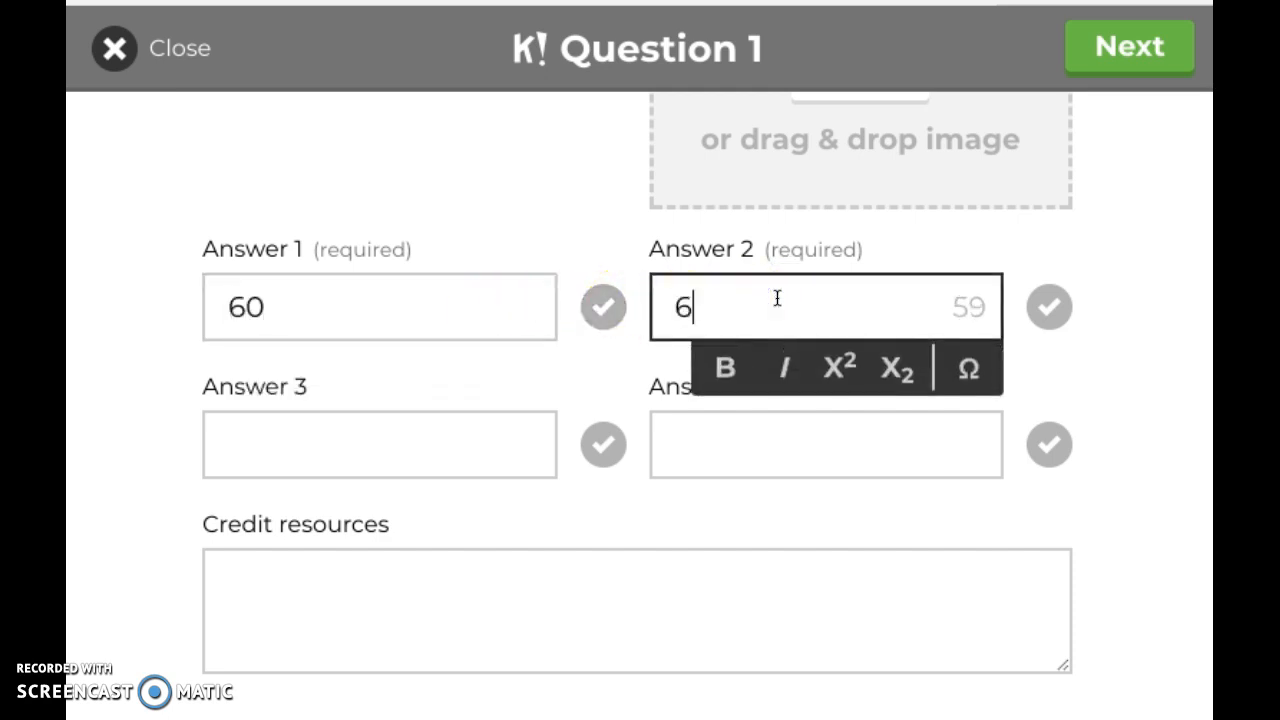
left_click(465, 460)
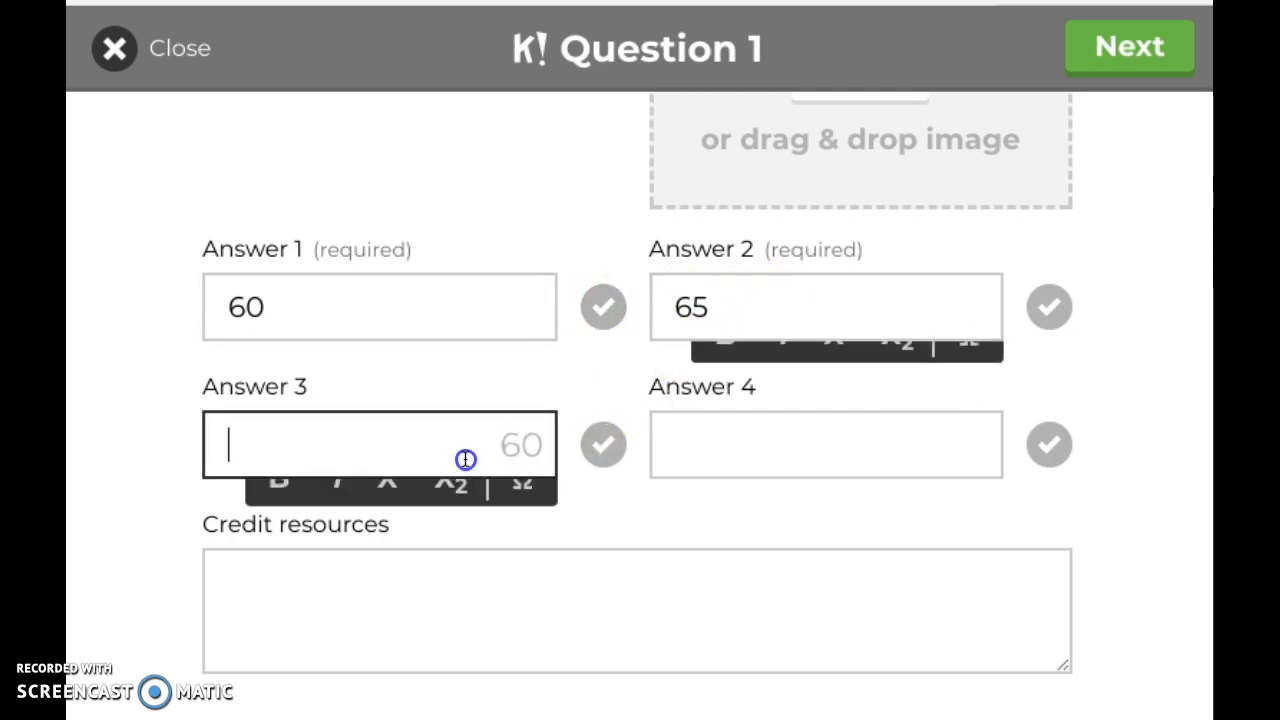
type("47")
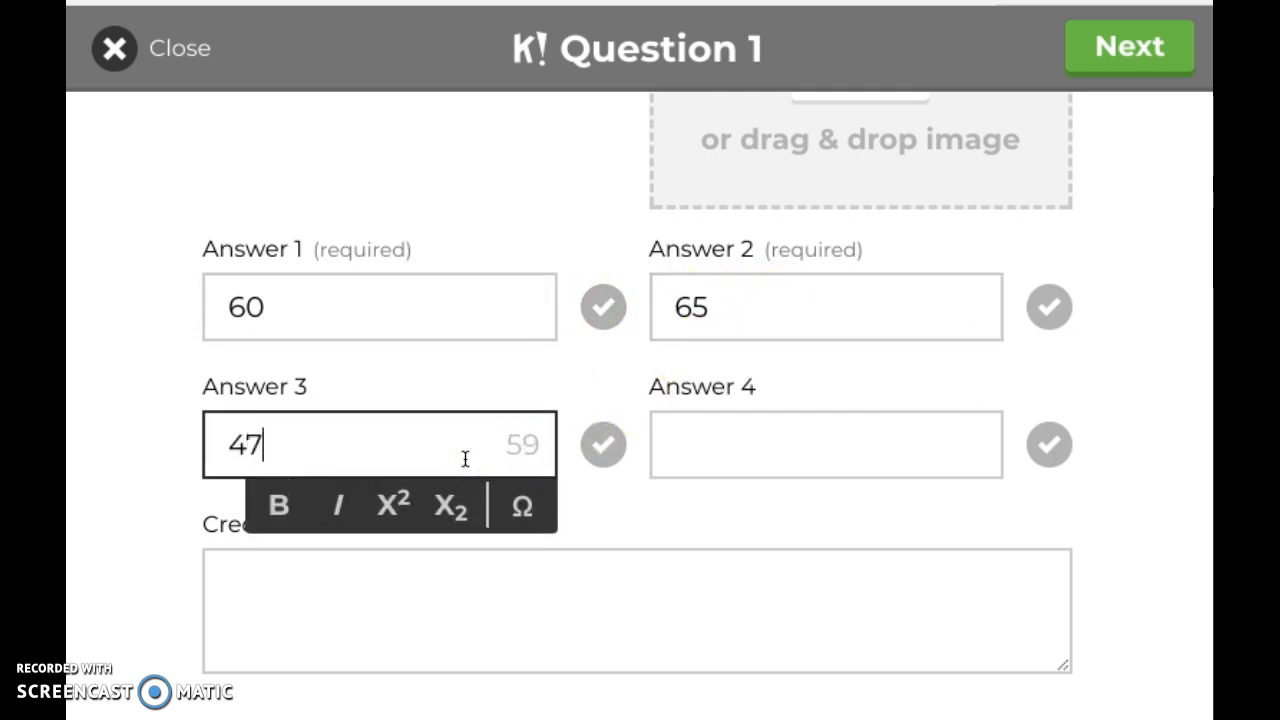
left_click(808, 443)
type("67")
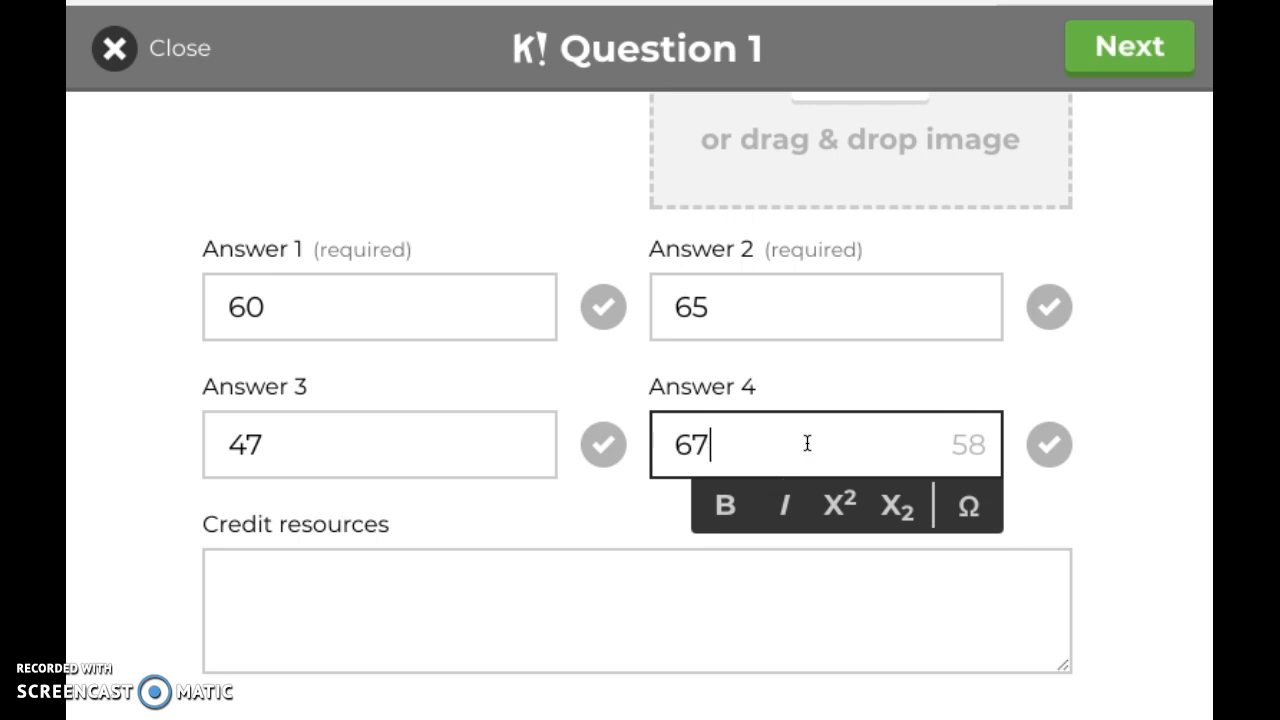
- Mark answer 4 (67) as the correct one and finish the question to return to the quiz overview
left_click(1049, 445)
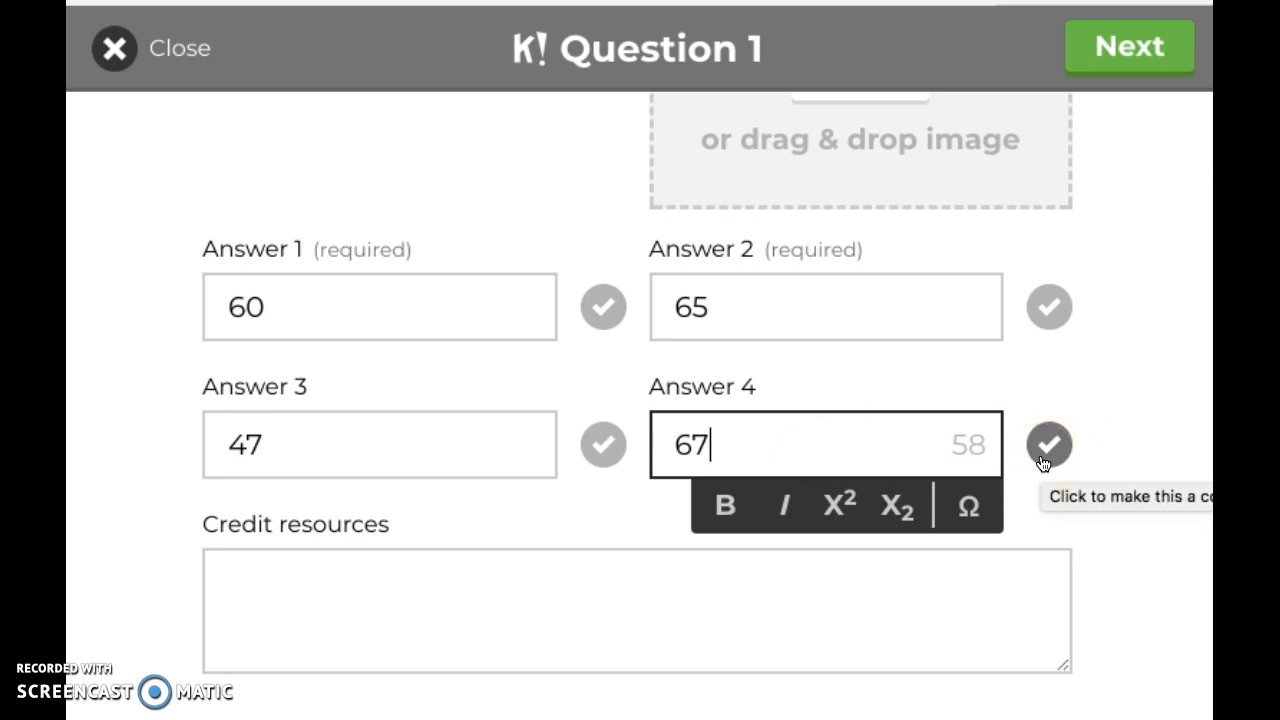
left_click(1041, 459)
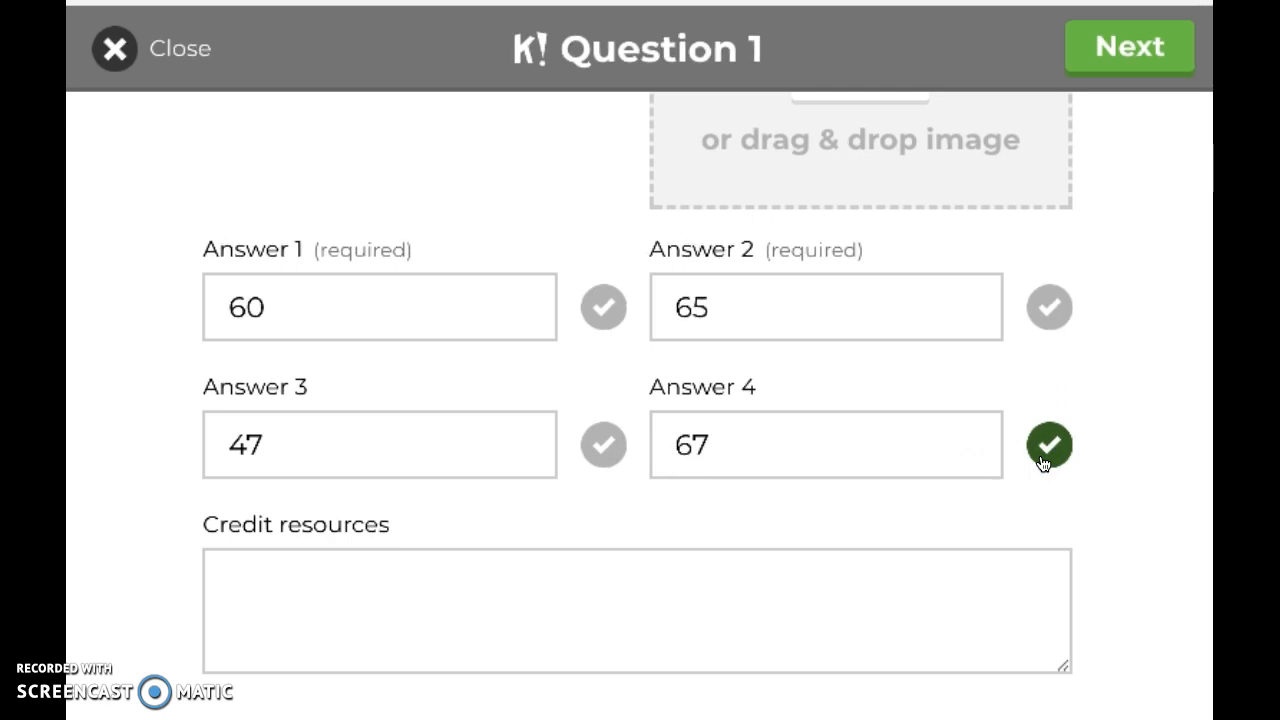
left_click(1151, 49)
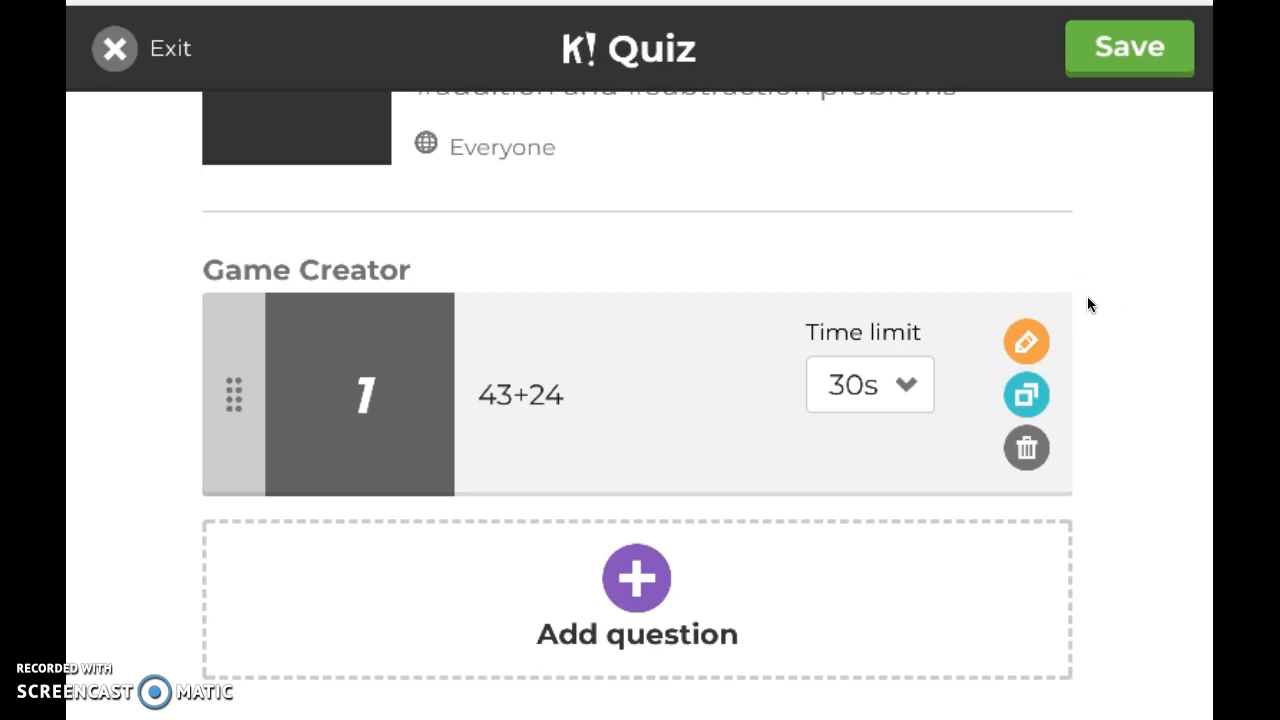
- Reorder the quiz questions so that 56-32 comes before 43+24
scroll(1088, 298, "up", 2)
scroll(1088, 298, "down", 1)
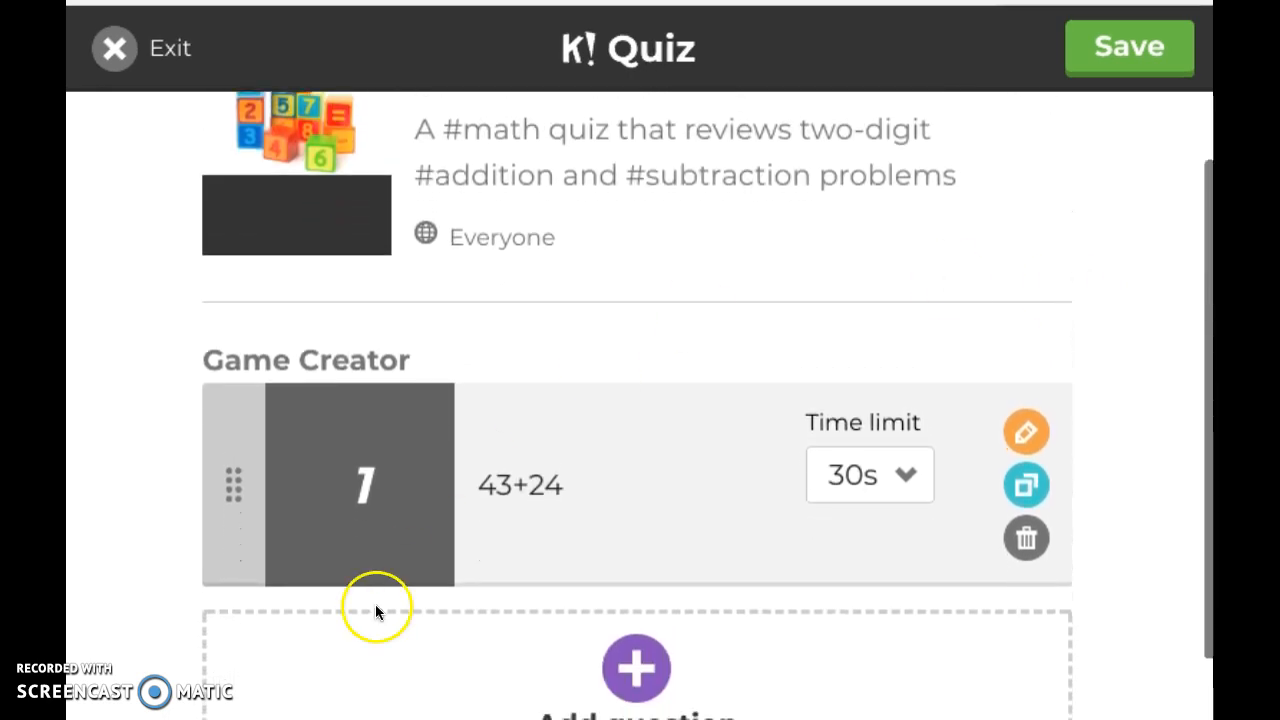
scroll(583, 470, "up", 2)
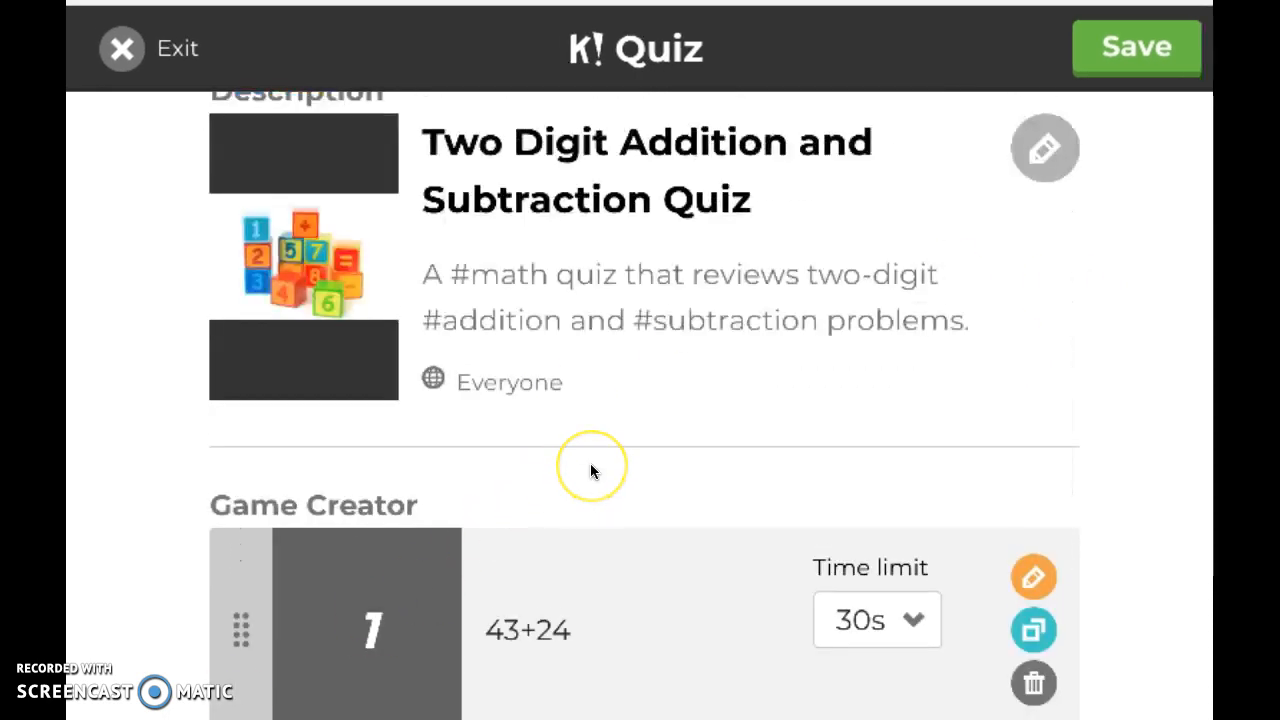
scroll(588, 468, "down", 4)
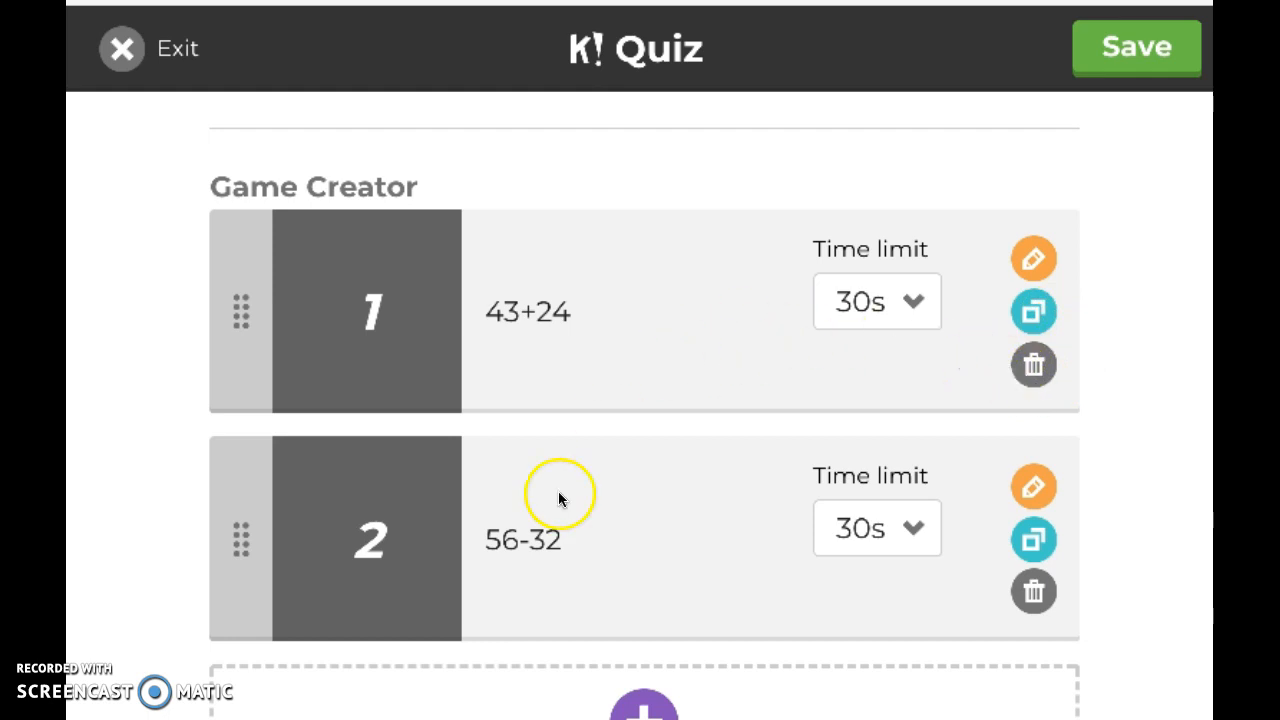
left_click(245, 538)
left_click_drag(245, 535, 231, 285)
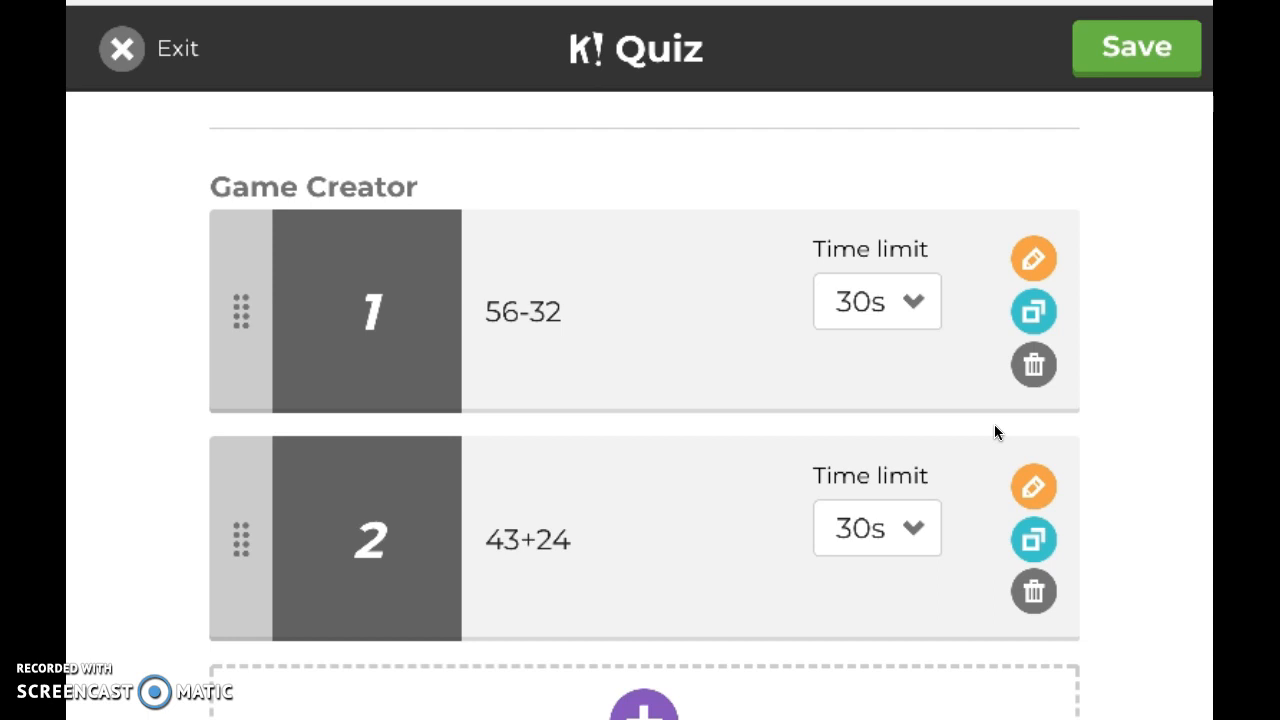
- Save and publish the quiz, and finish editing to return to the list of own kahoots
left_click(1151, 54)
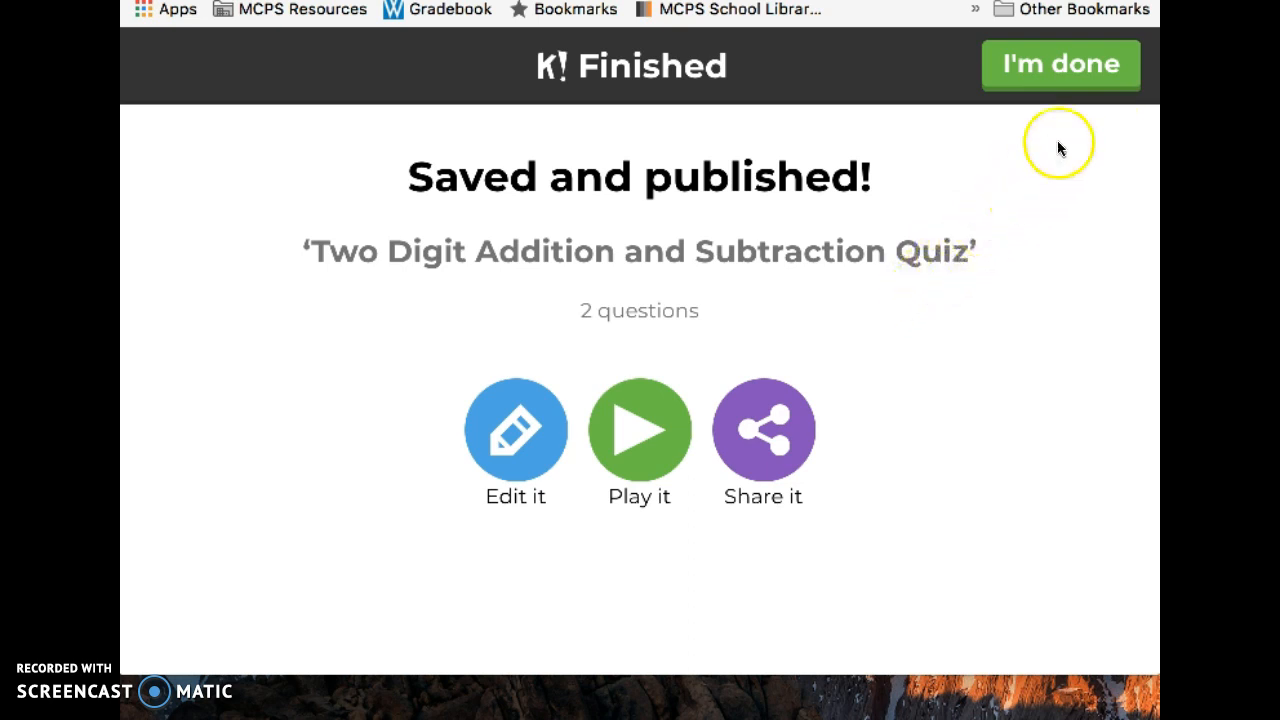
left_click(1074, 76)
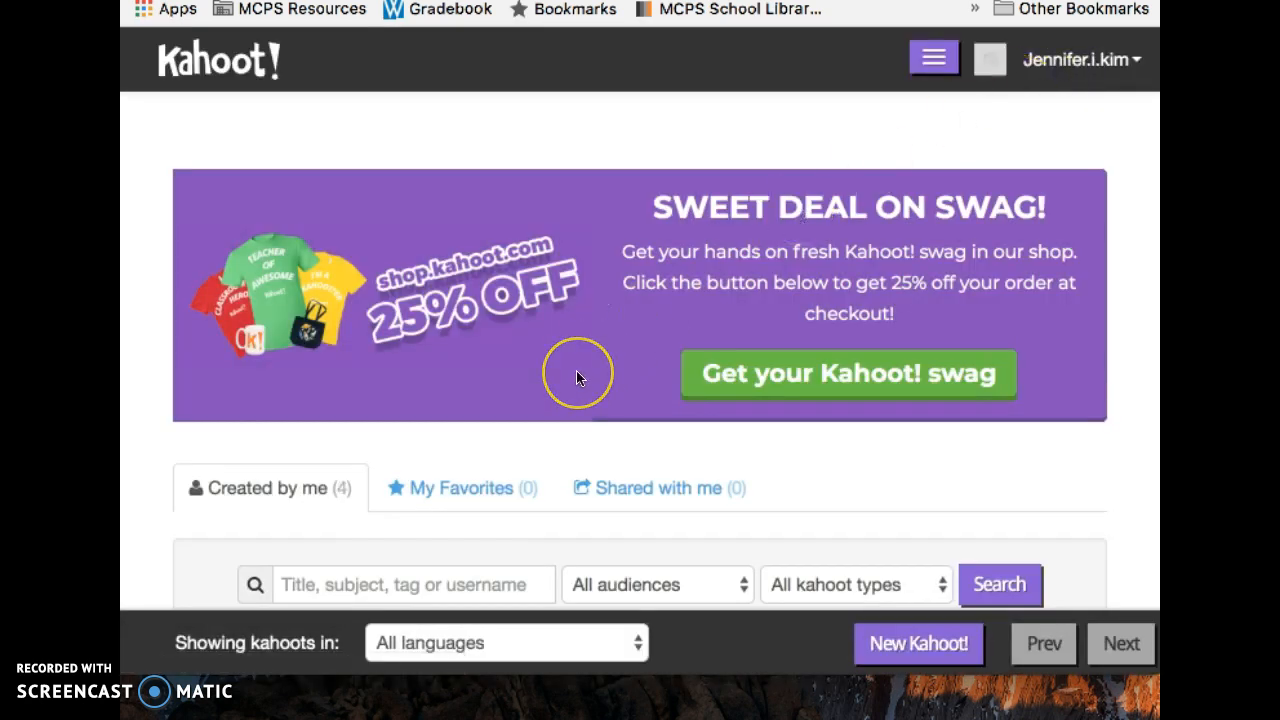
- Find the Two Digit Addition and Subtraction Quiz among the created kahoots and open its details page
scroll(576, 378, "down", 5)
scroll(576, 378, "down", 1)
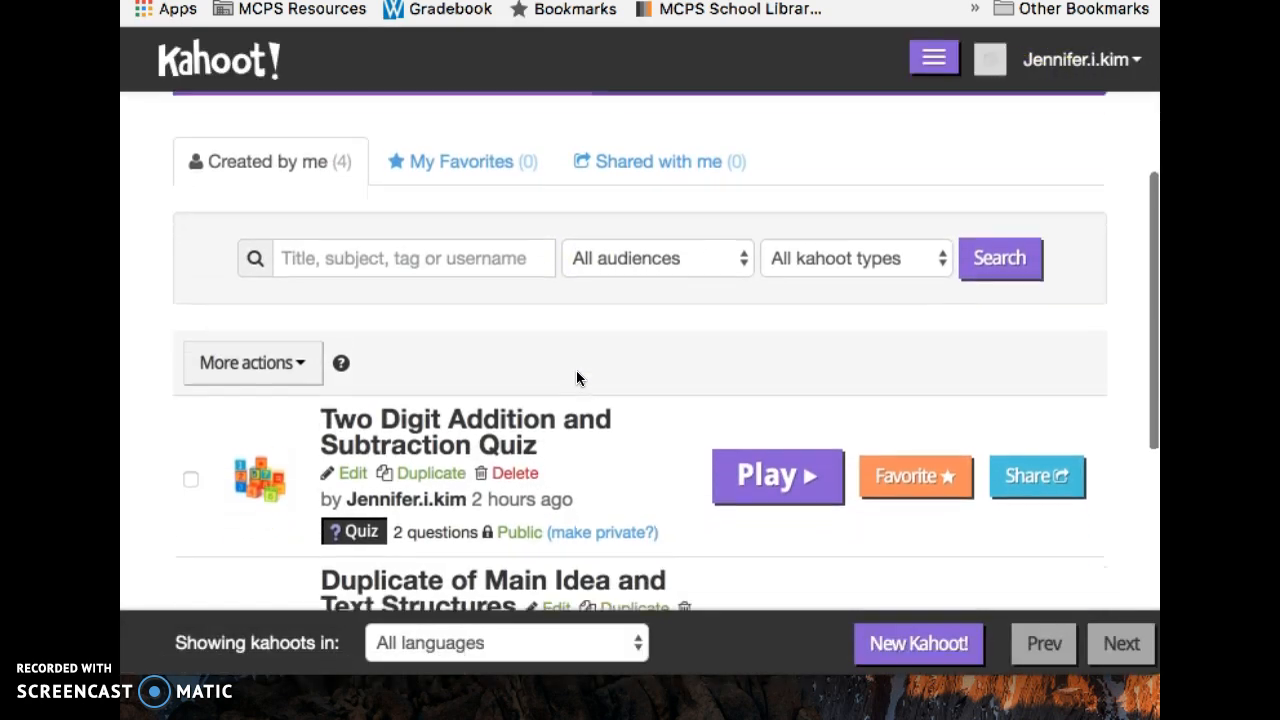
scroll(618, 340, "down", 2)
scroll(618, 340, "down", 1)
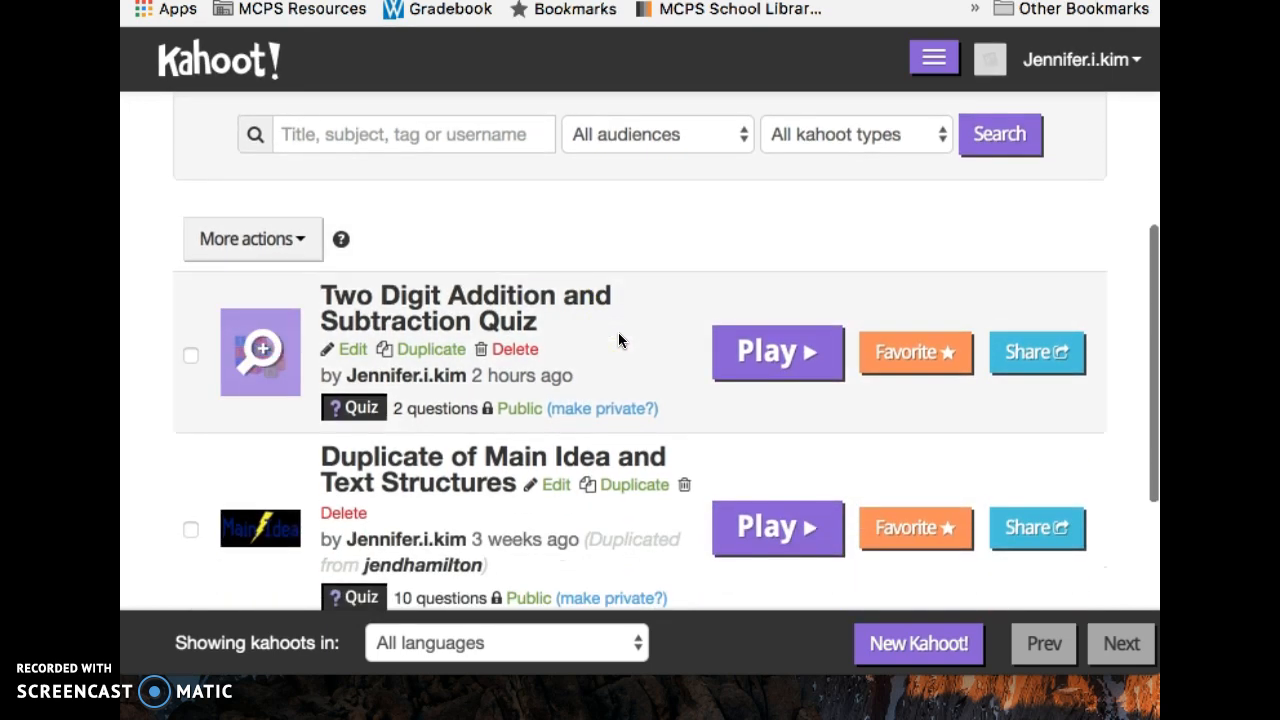
left_click(455, 312)
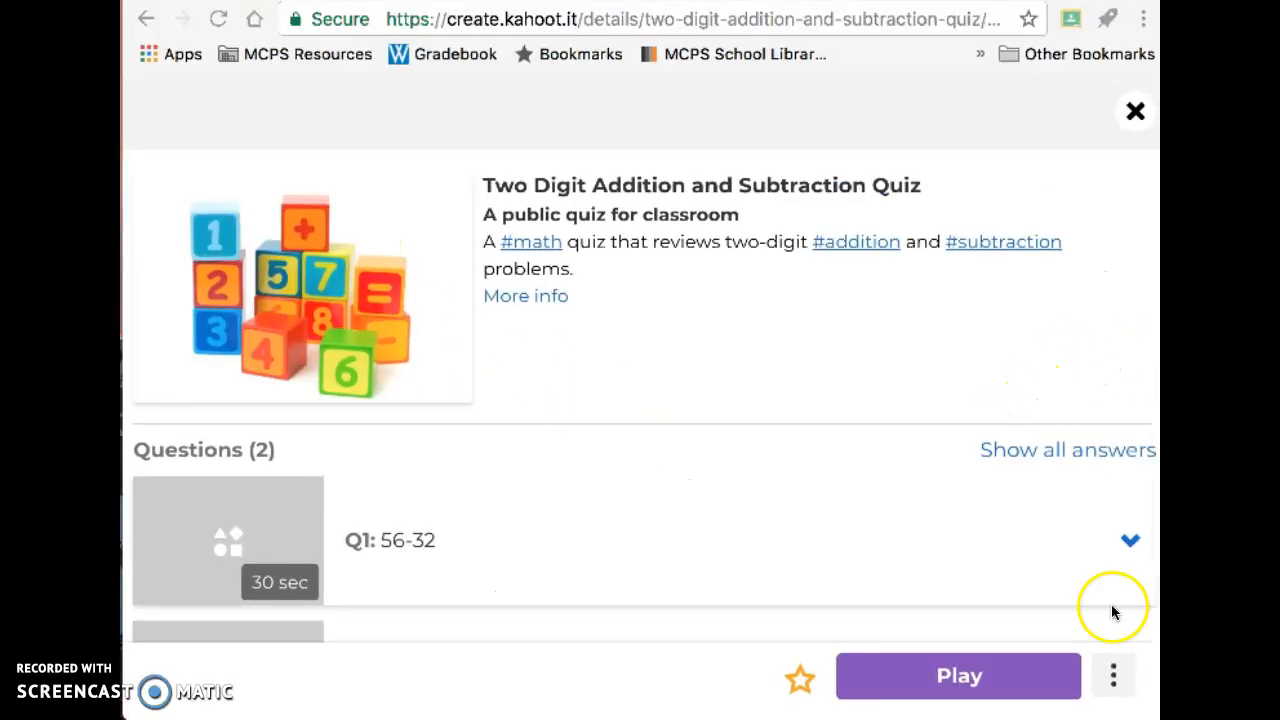
- Preview the quiz and launch it in Classic Player vs Player mode
left_click(1116, 679)
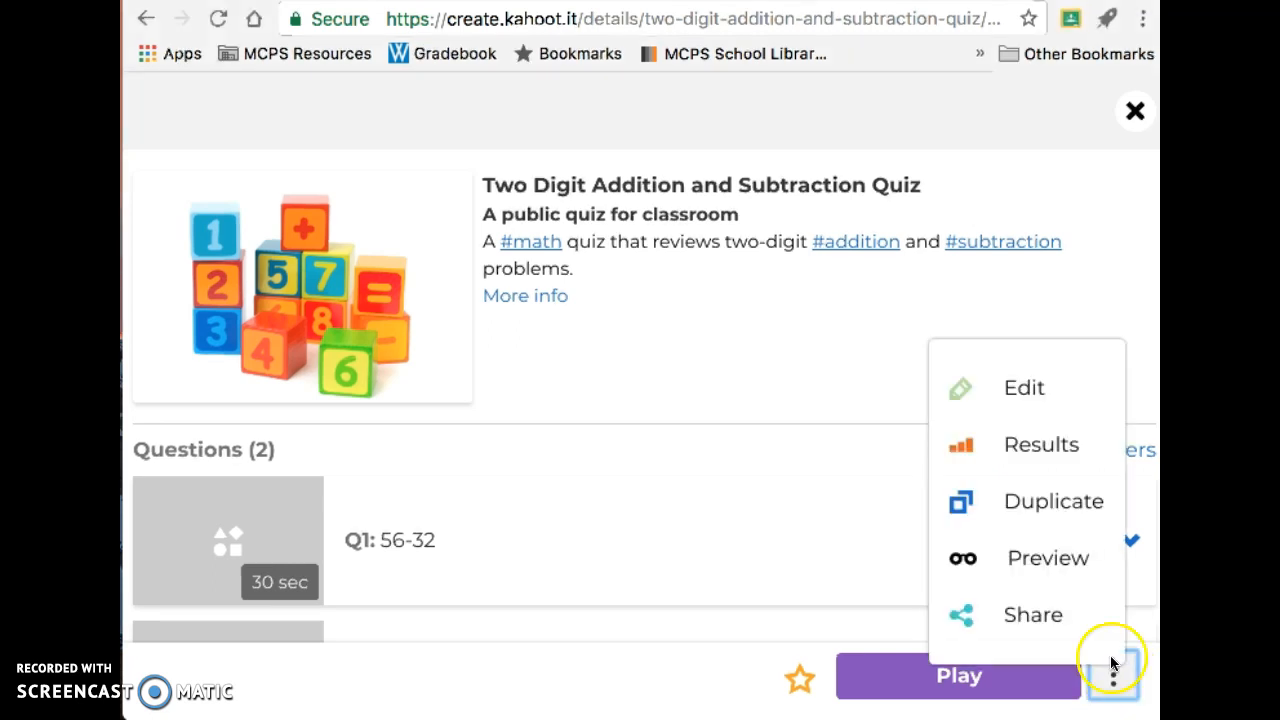
left_click(1073, 566)
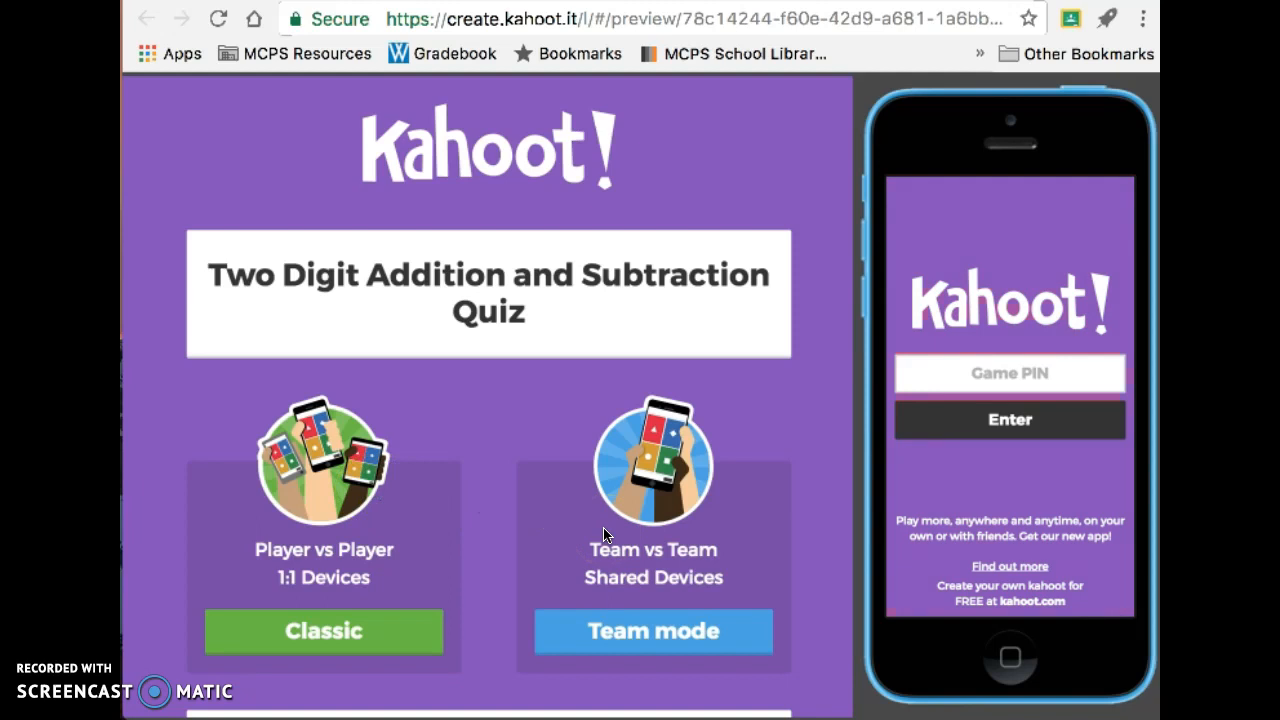
left_click(343, 632)
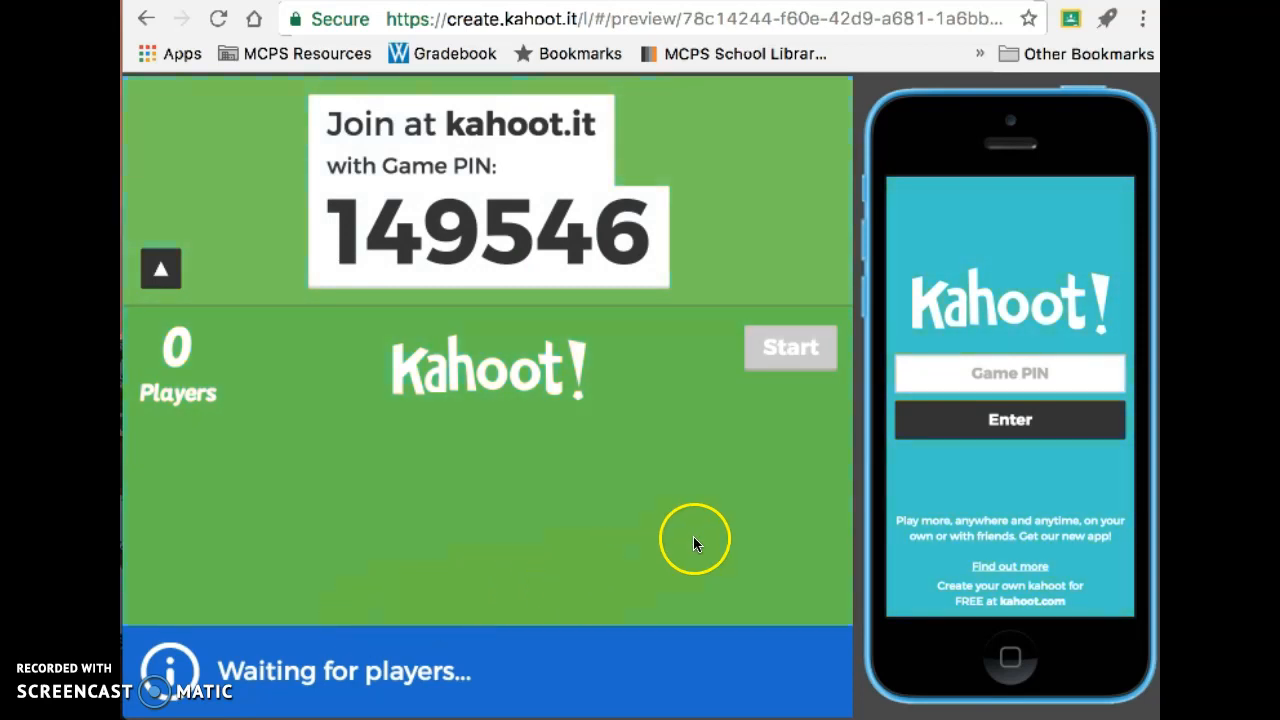
- Enter the displayed game PIN on the simulated phone and submit it to join the game
left_click(960, 378)
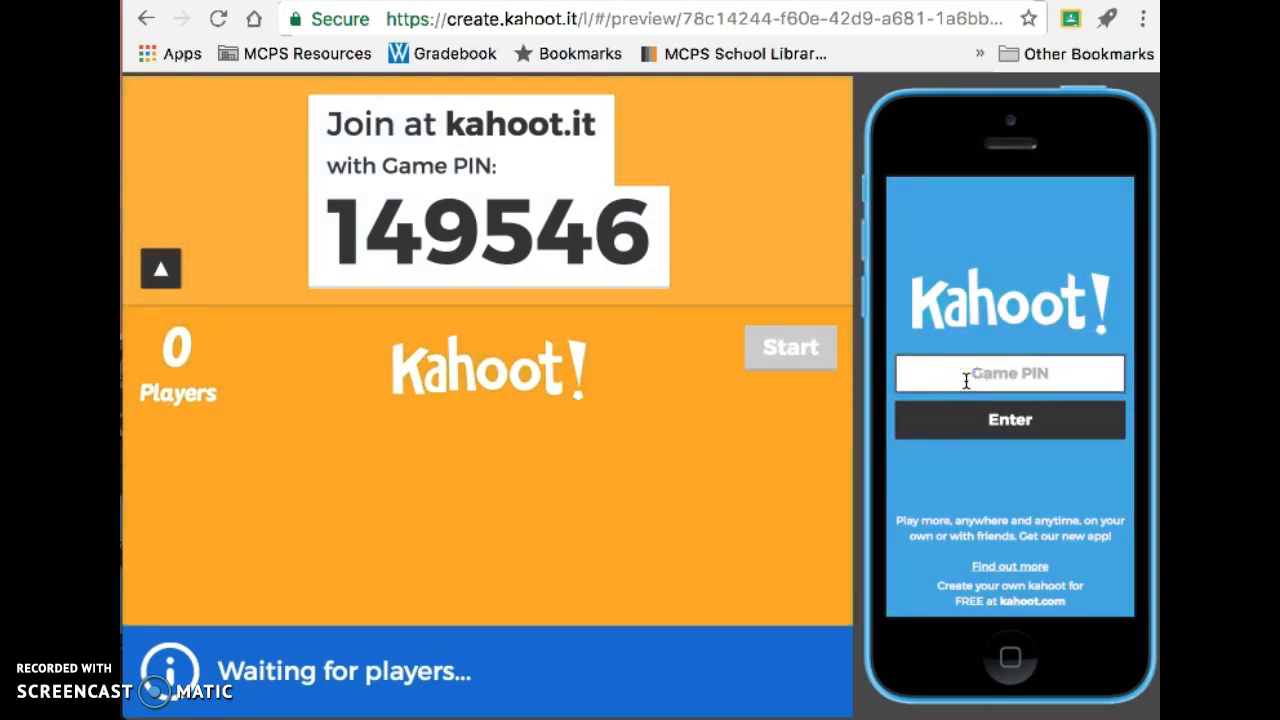
type("14")
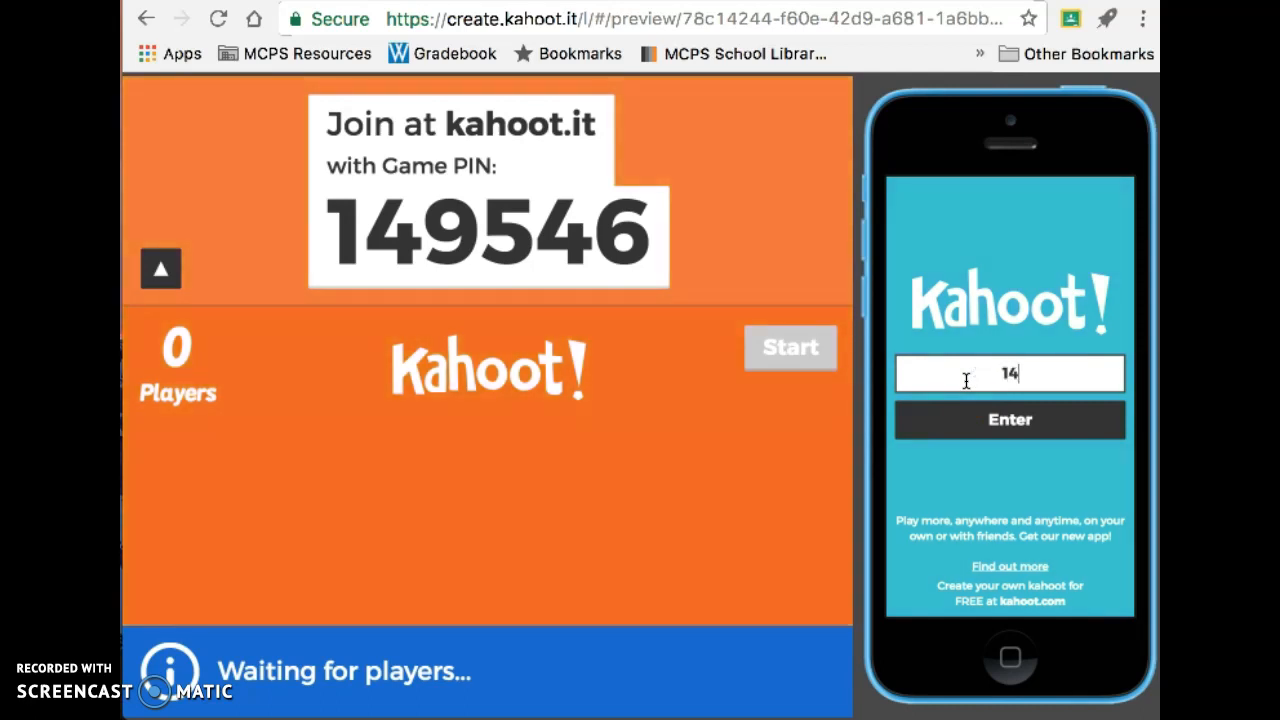
type("9546")
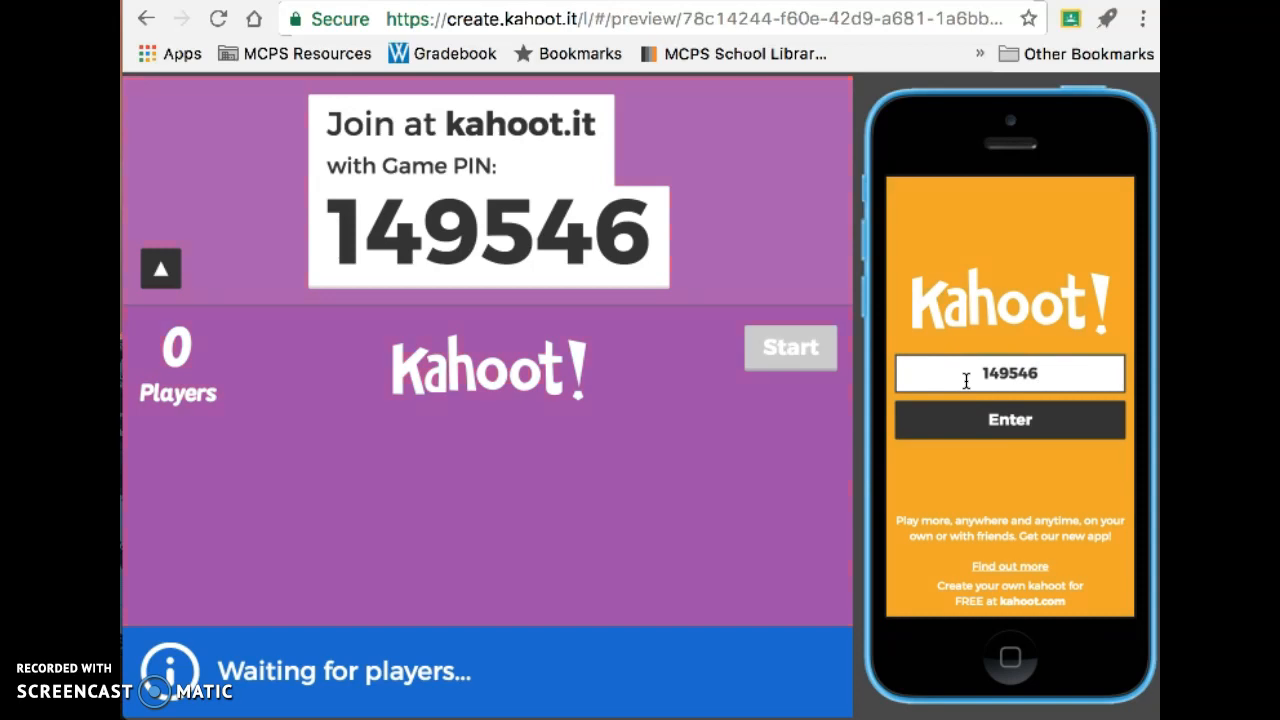
left_click(1055, 433)
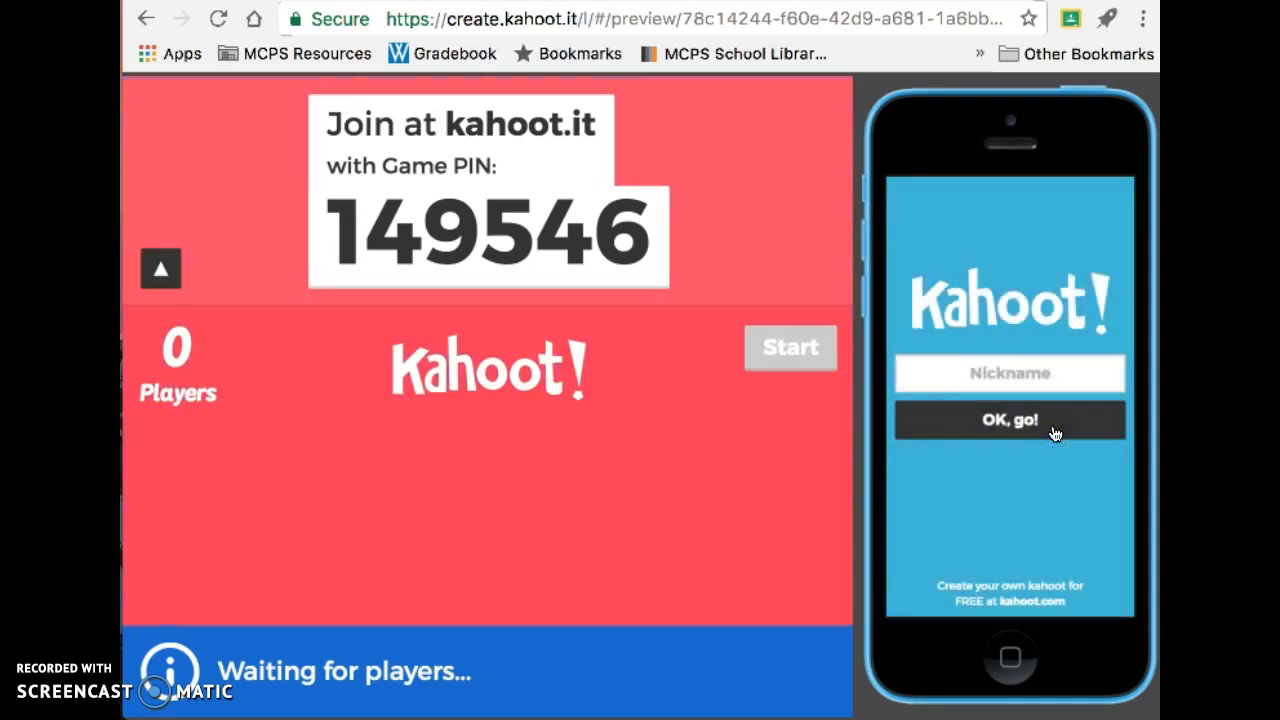
- Enter the player's nickname on the simulated phone and join the game lobby with it
left_click(1049, 366)
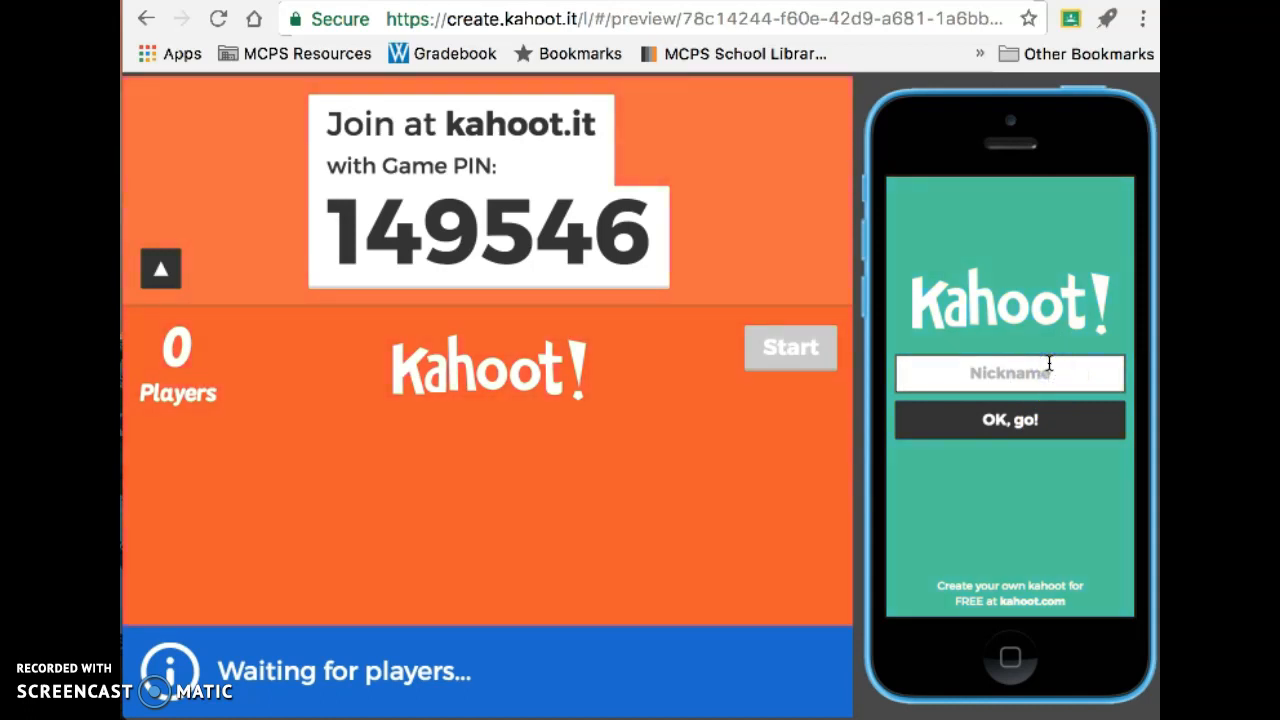
type("Jenny")
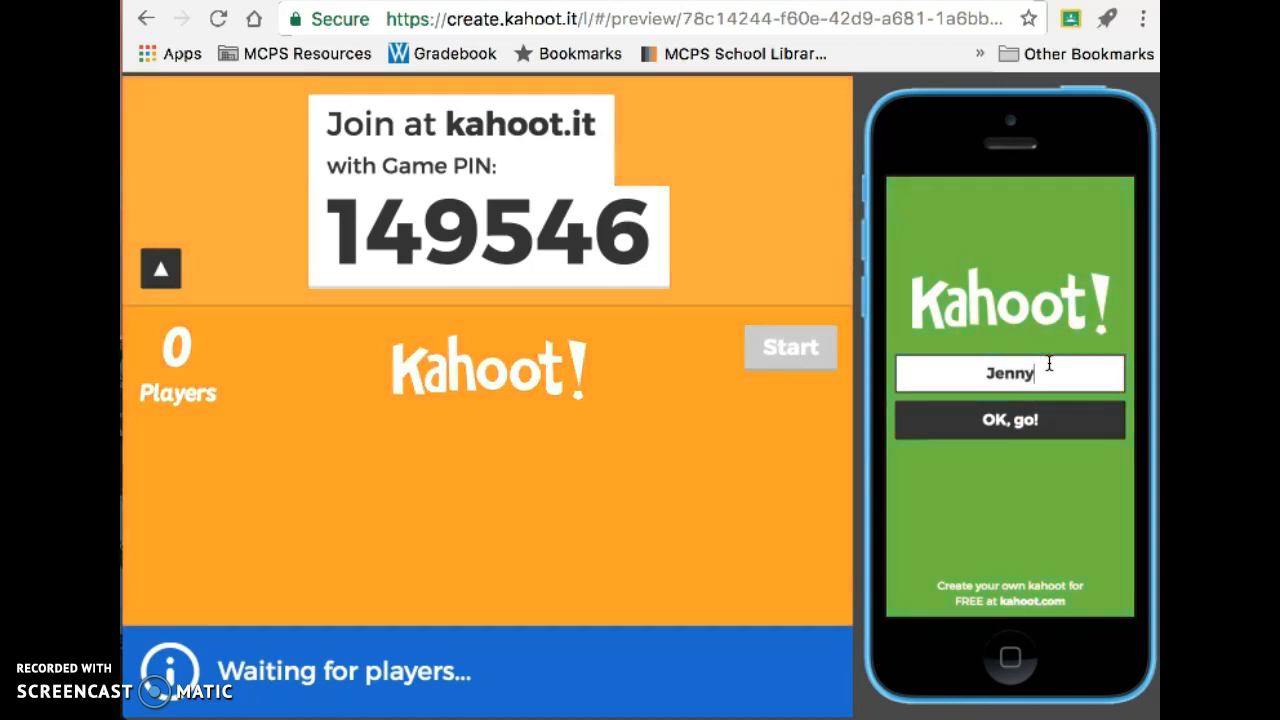
left_click(1050, 402)
left_click(1037, 424)
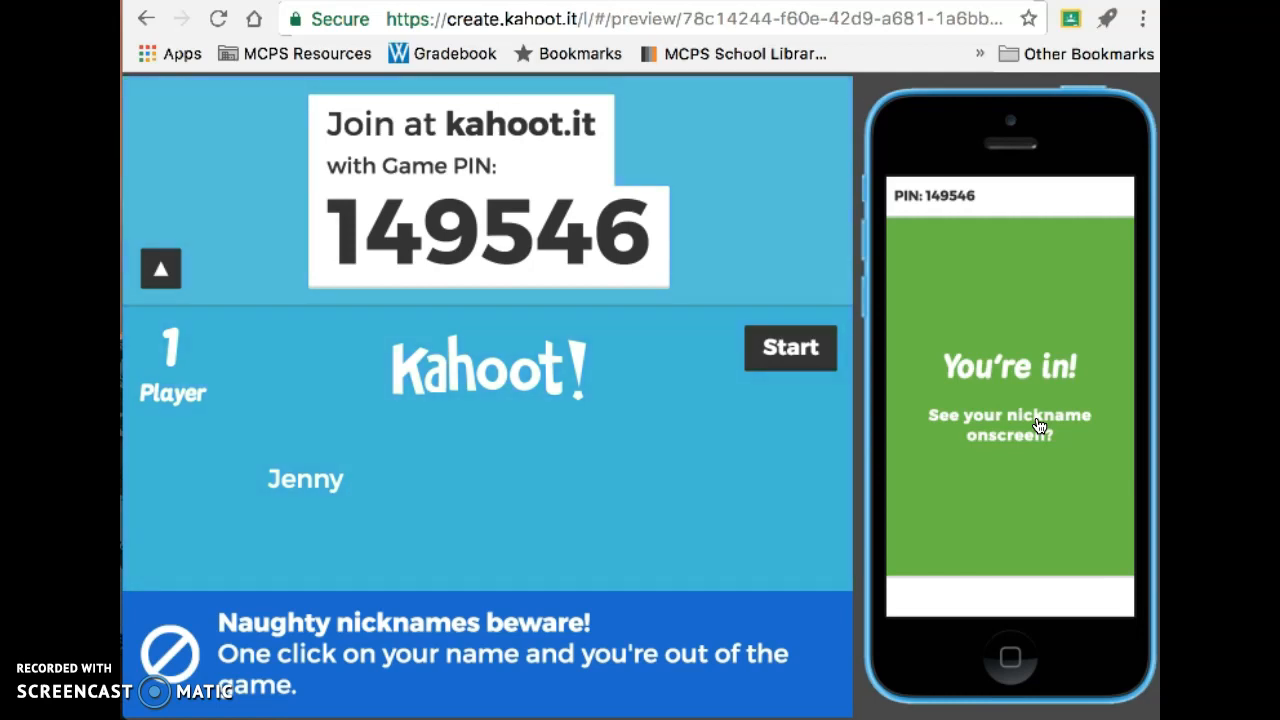
- Start the game and answer 56-32 with the blue diamond option, 54, on the simulated phone, continuing to the scoreboard
left_click(794, 351)
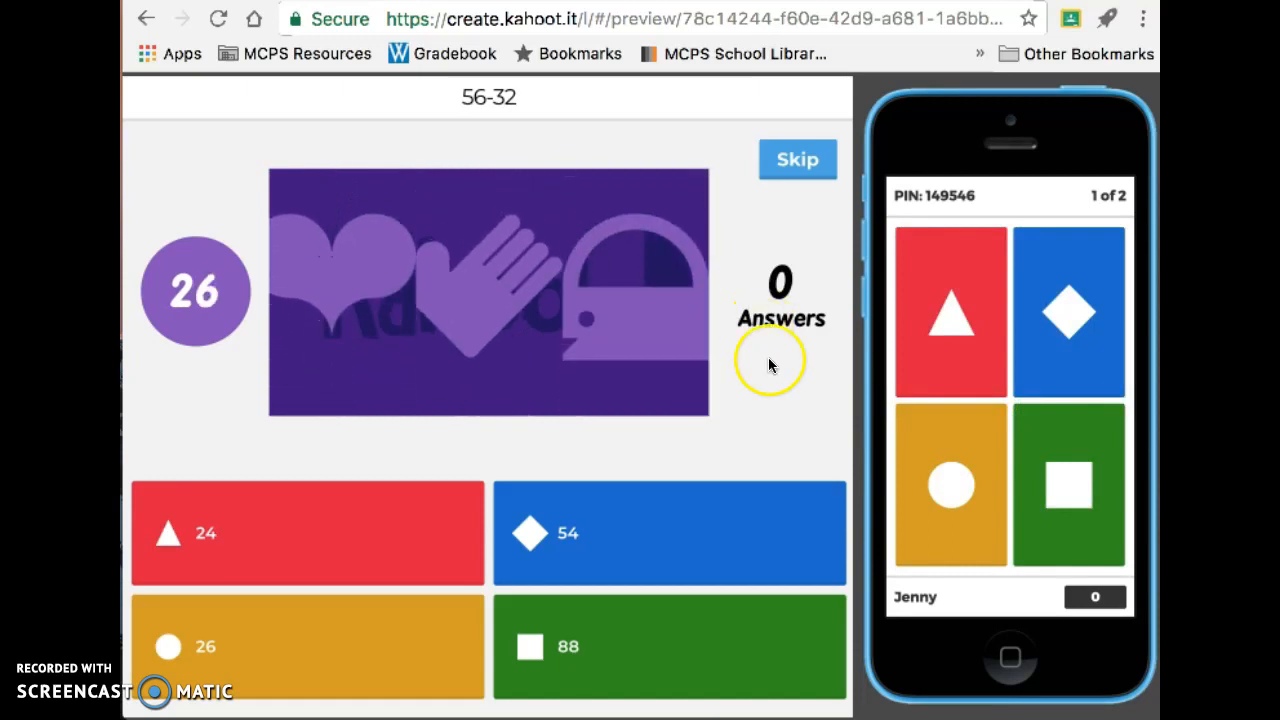
left_click(1038, 349)
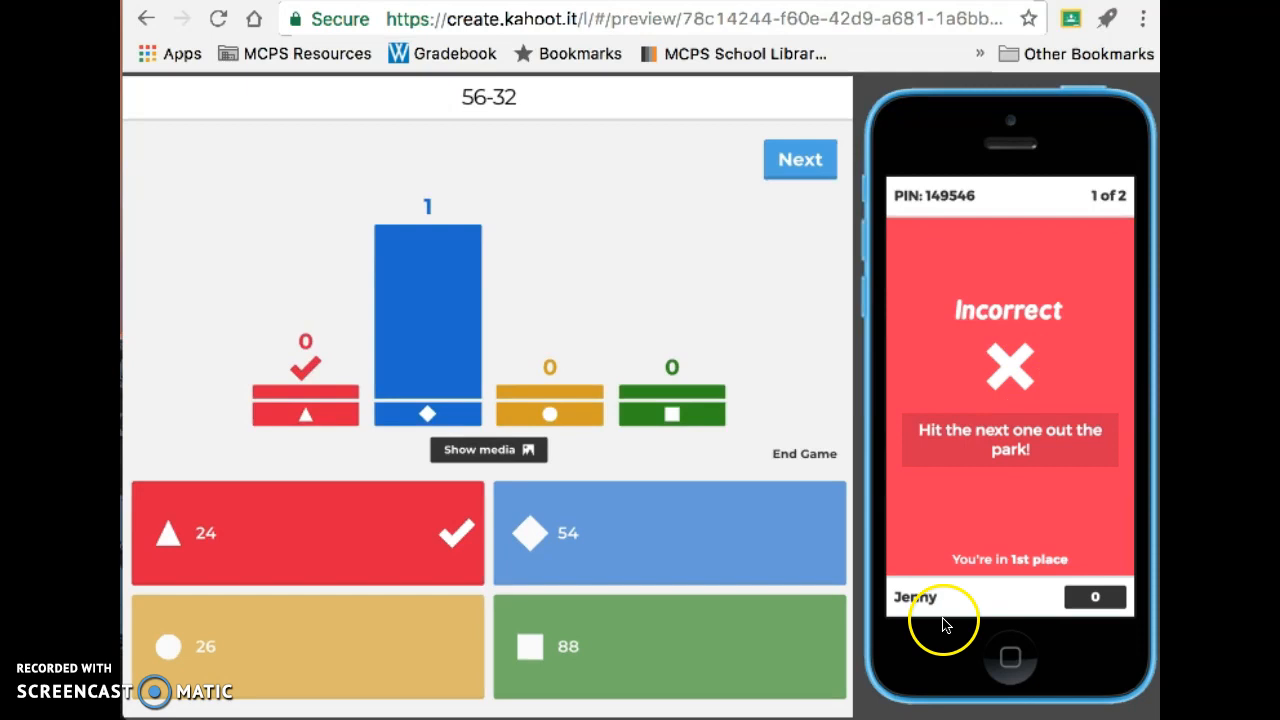
left_click(797, 160)
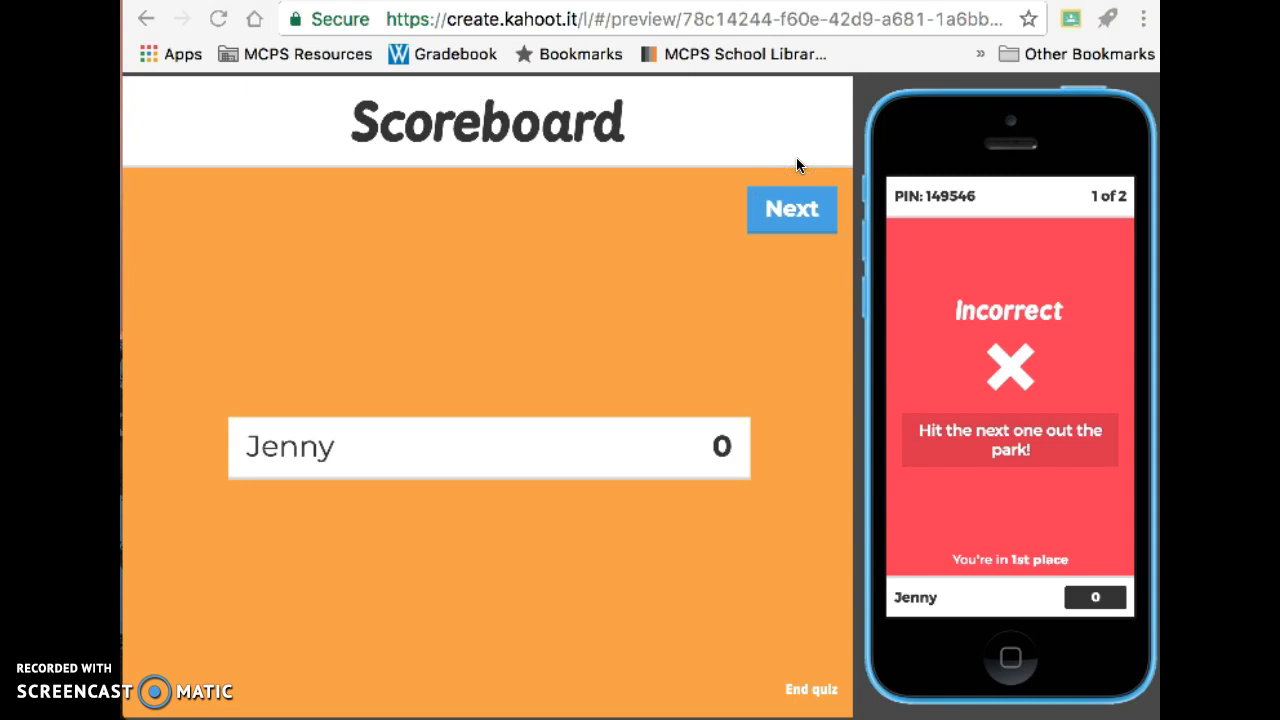
- Proceed from the scoreboard to the second question and answer 43+24 with the green square option, 67, on the simulated phone
left_click(799, 211)
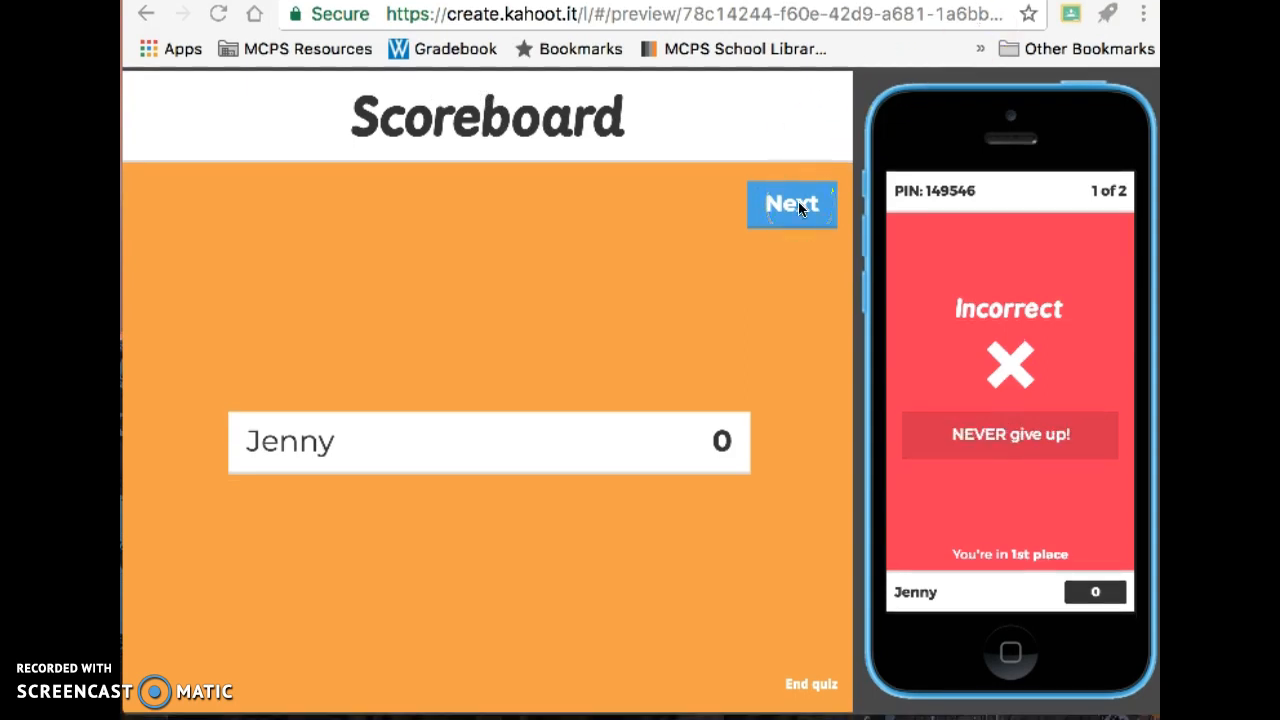
left_click(801, 208)
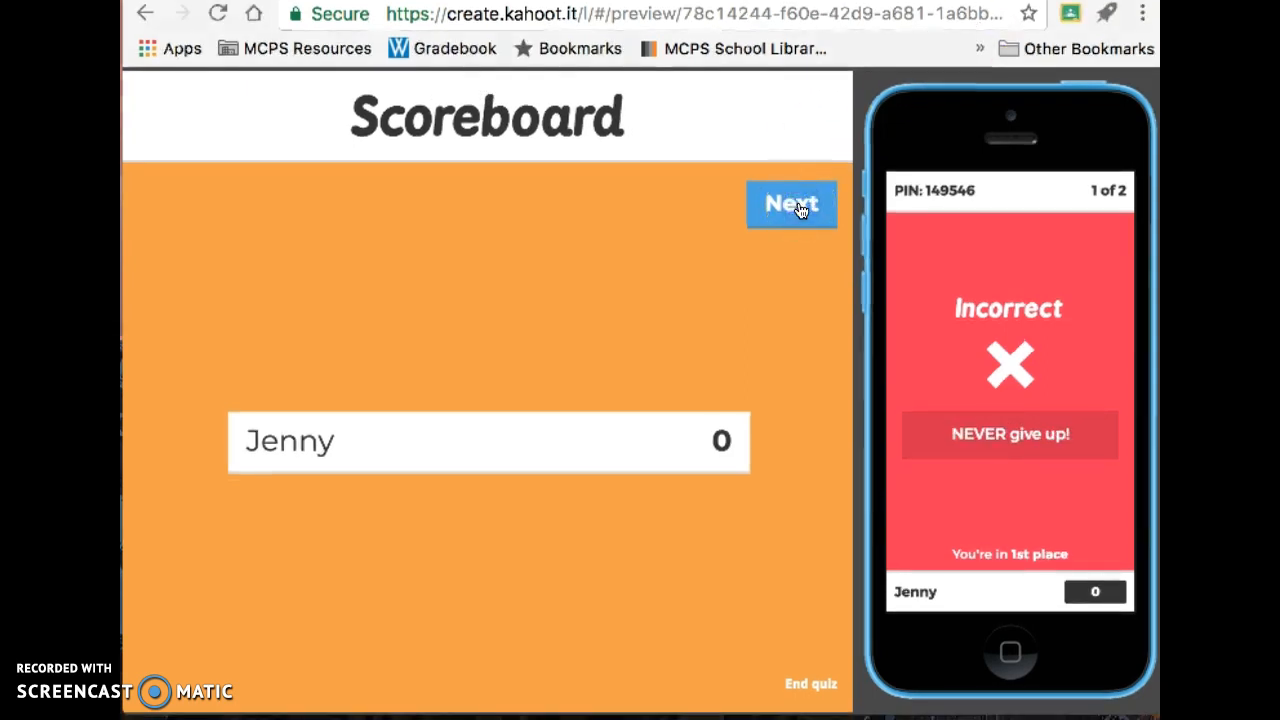
left_click(801, 208)
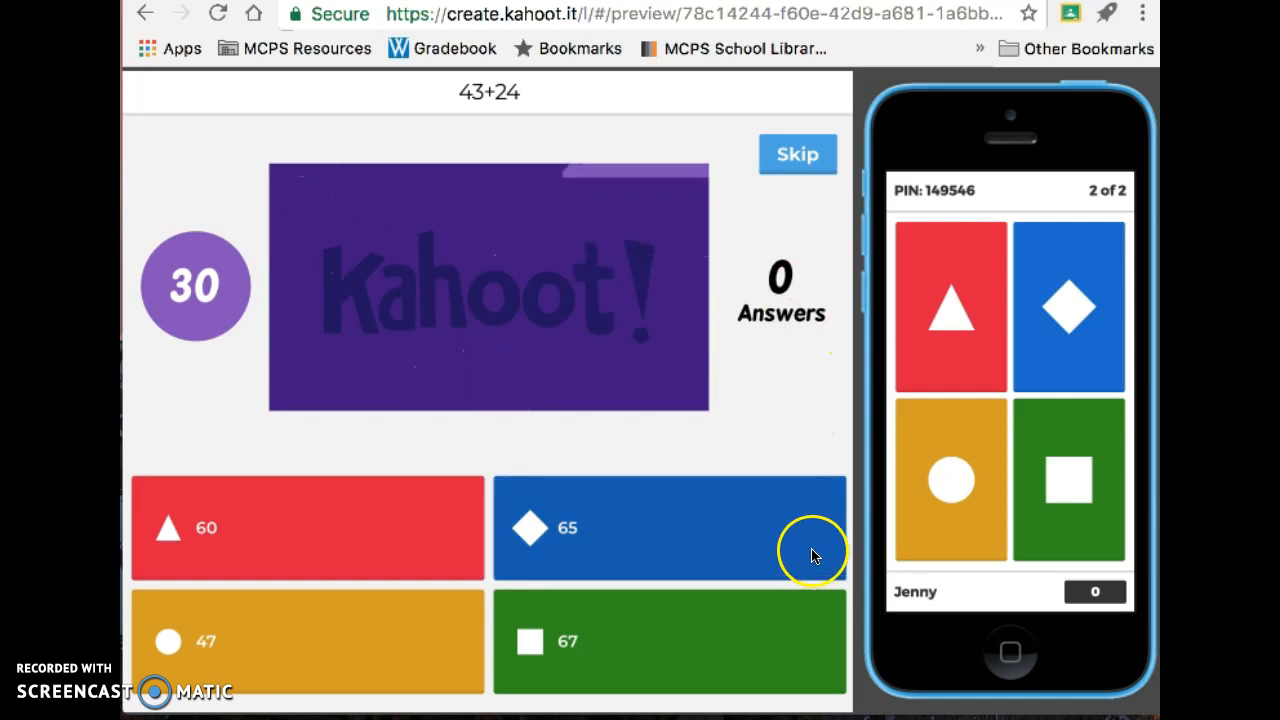
left_click(1094, 490)
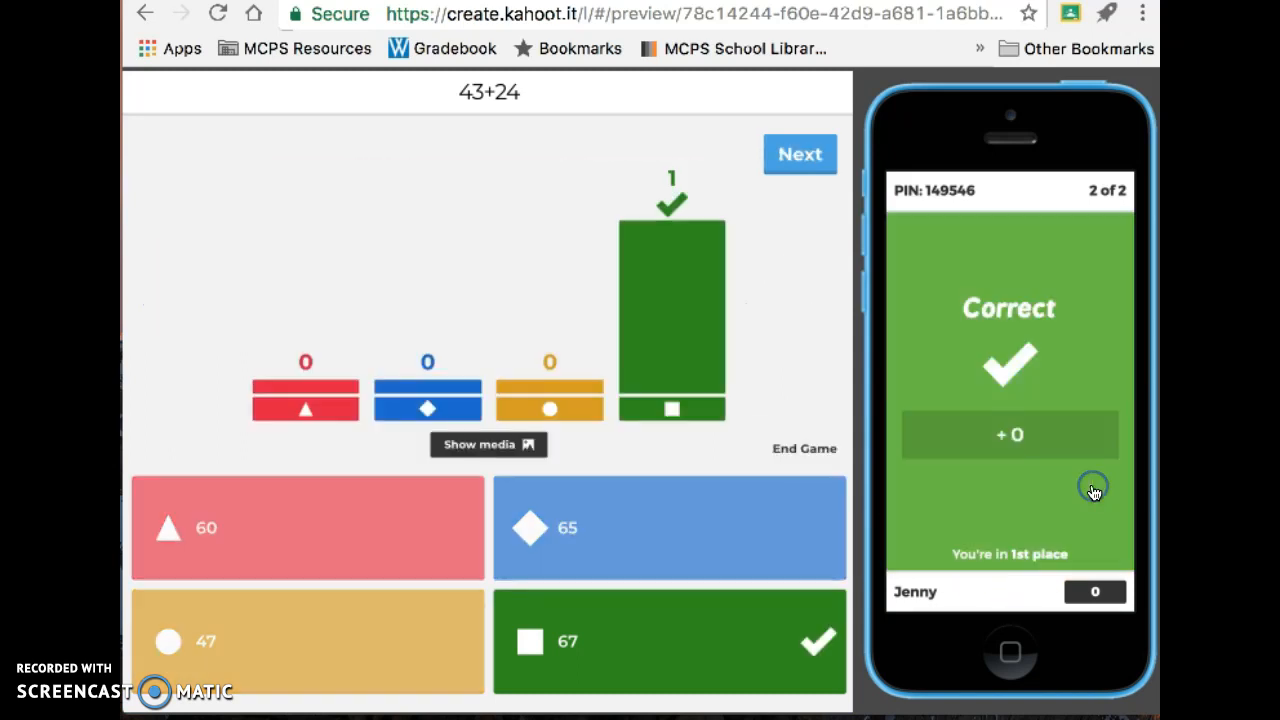
- Advance from the last question to the podium and request the game results
left_click(943, 368)
left_click(803, 157)
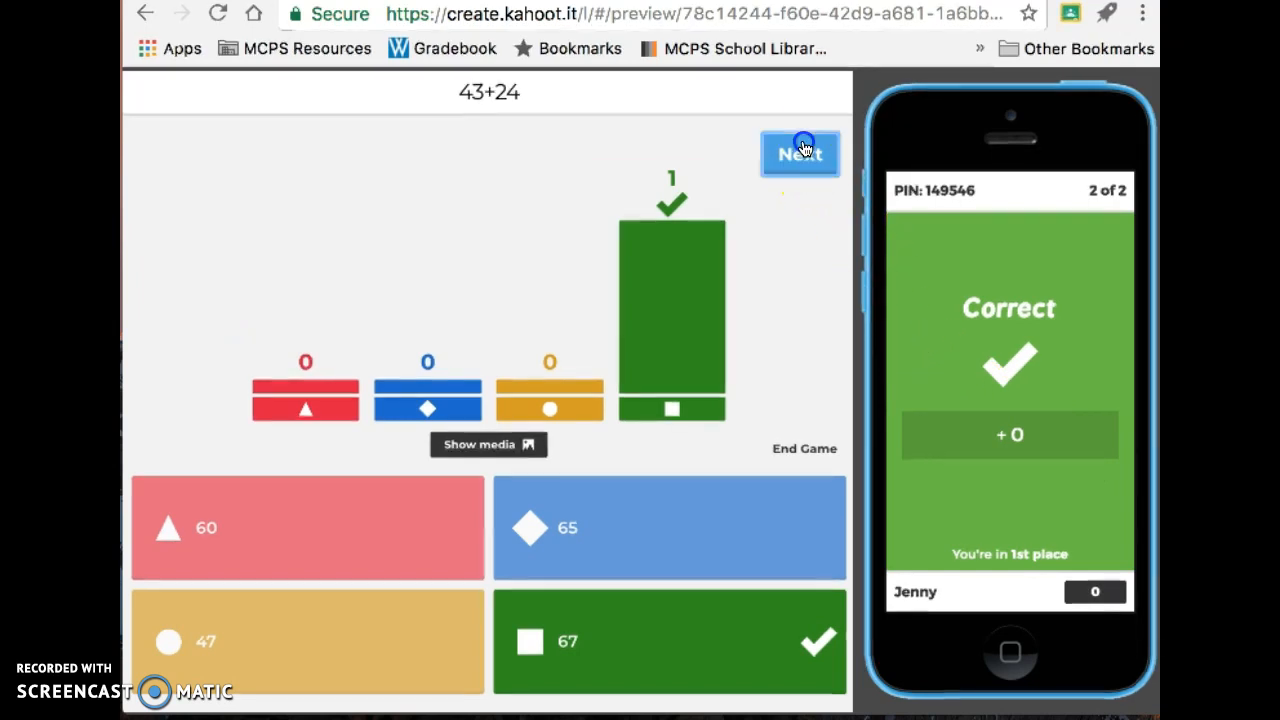
left_click(805, 150)
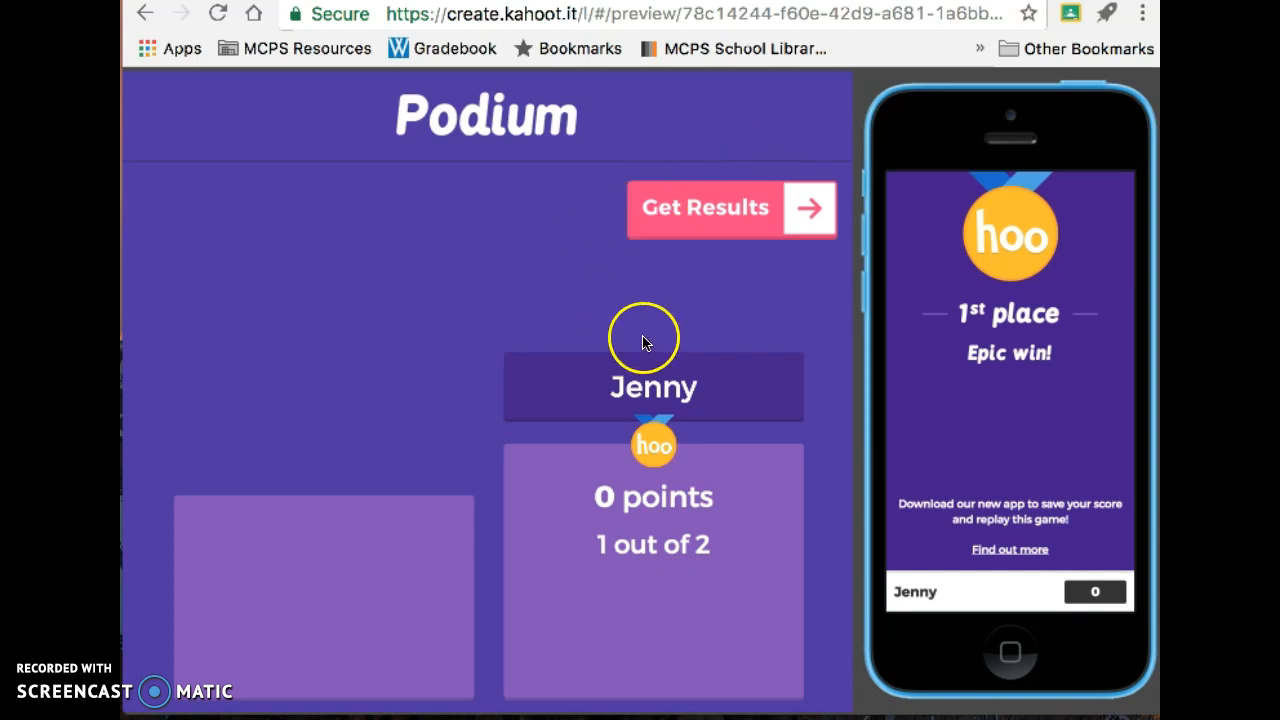
left_click(771, 211)
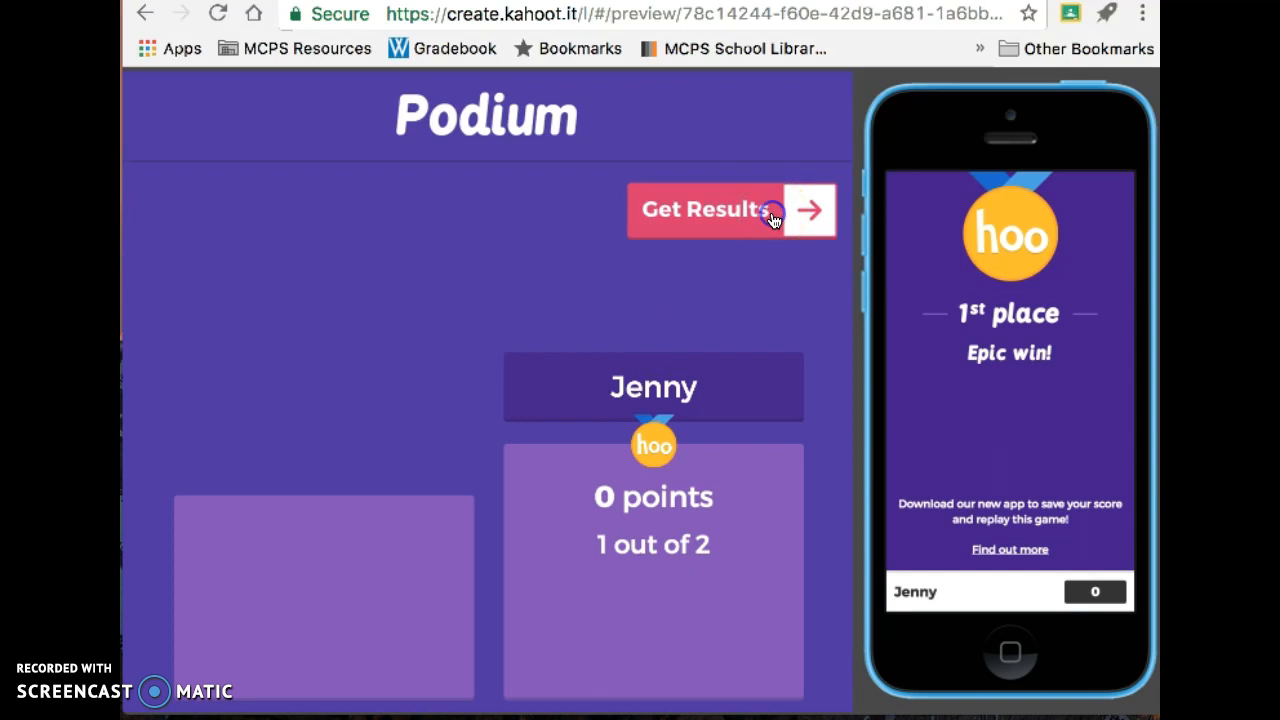